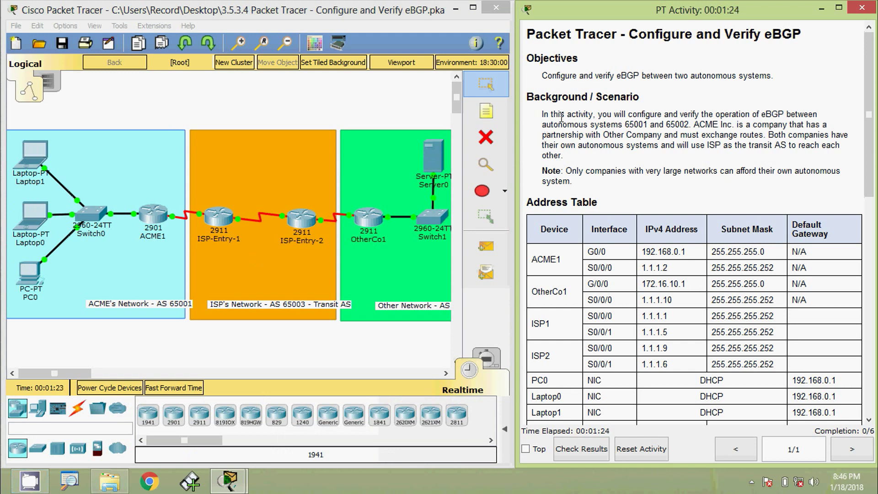
- Highlight the whole Objectives line in the activity instructions
left_click_drag(544, 77, 773, 78)
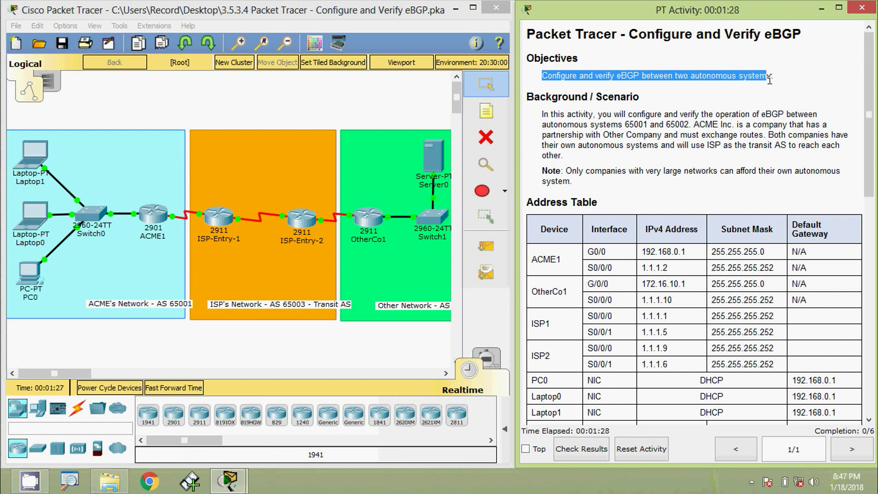
left_click(572, 115)
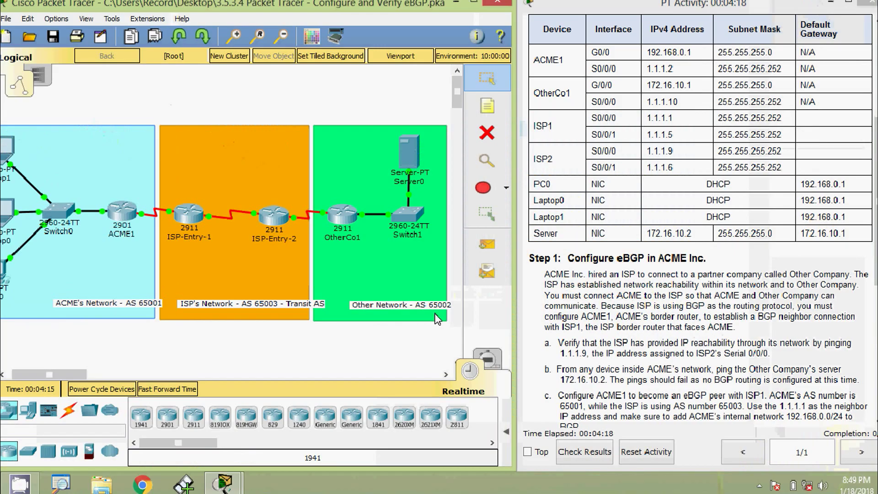
scroll(582, 247, "up", 3)
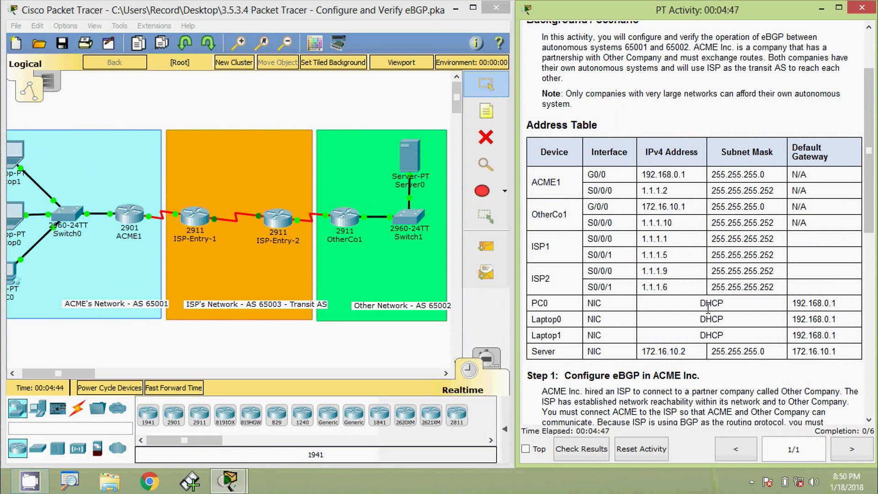
scroll(718, 318, "down", 3)
scroll(738, 329, "down", 3)
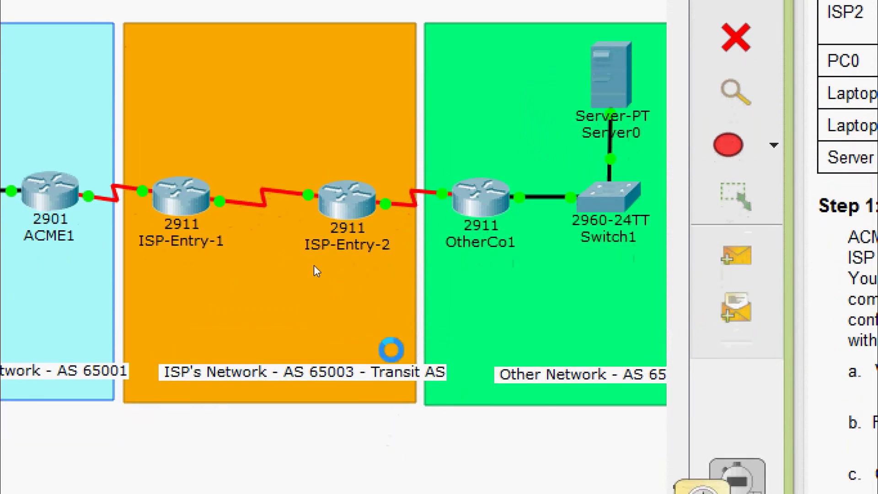
- Check the ISP-Entry-2 link and router ports, then open the ISP-Entry-1 router
mouse_move(398, 201)
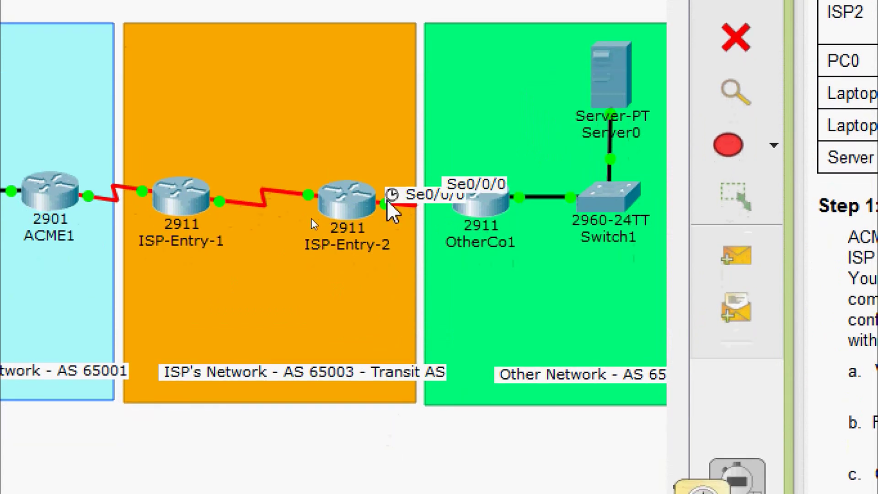
mouse_move(364, 211)
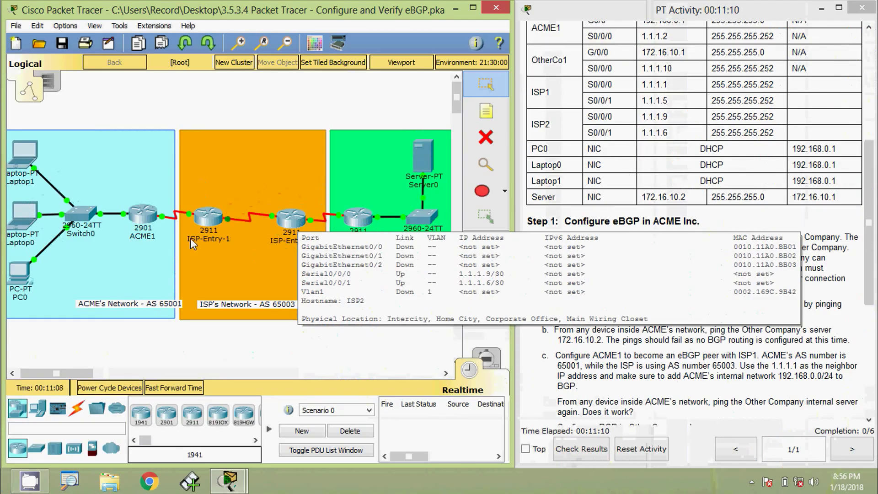
left_click(206, 219)
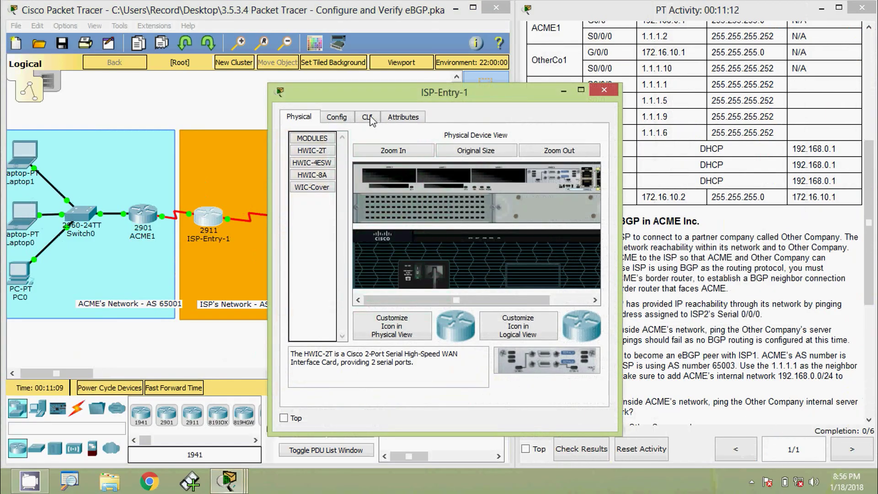
- In ISP1's CLI, enter privileged mode and ping 1.1.1.9
left_click(367, 117)
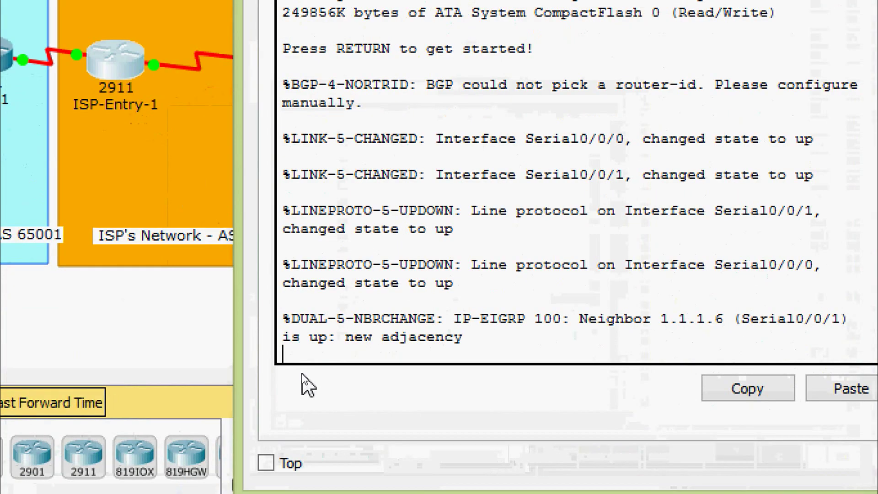
key("Return")
type("e")
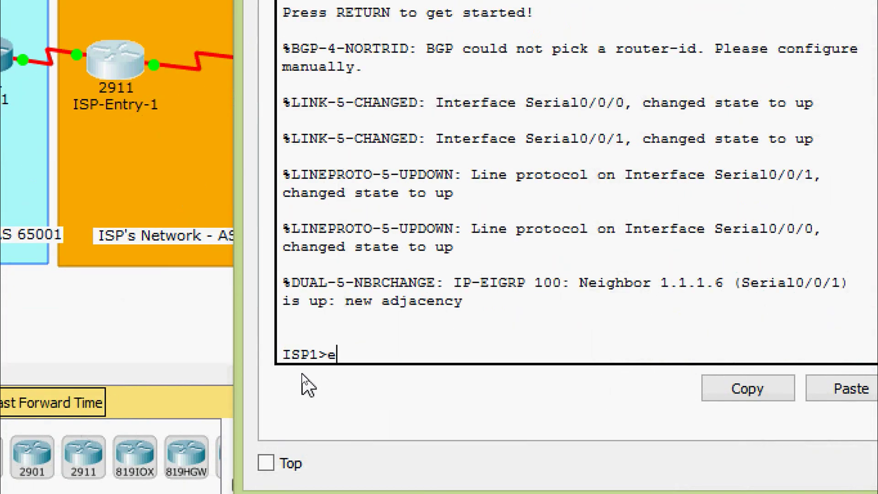
type("na")
key("Tab")
key("Return")
type("ping ")
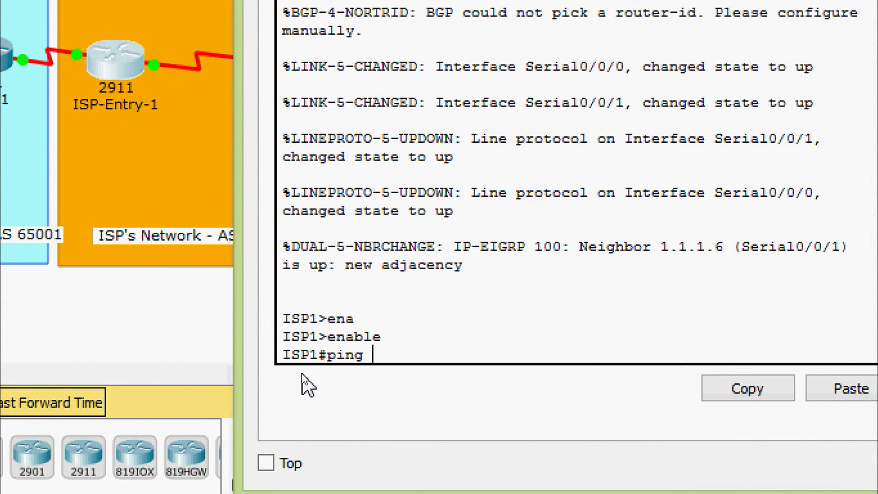
type("1.1.1.9")
key("Return")
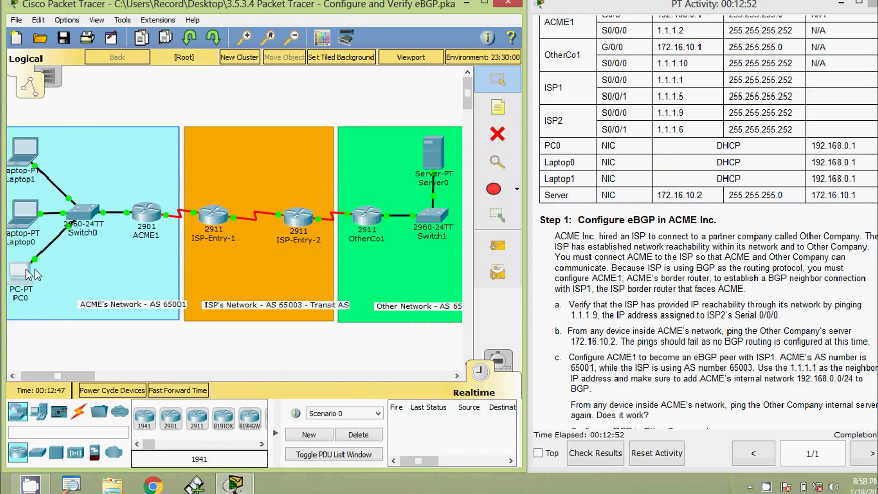
- From PC0's command prompt, ping the Other Company server at 172.16.10.2
left_click(45, 300)
left_click(274, 116)
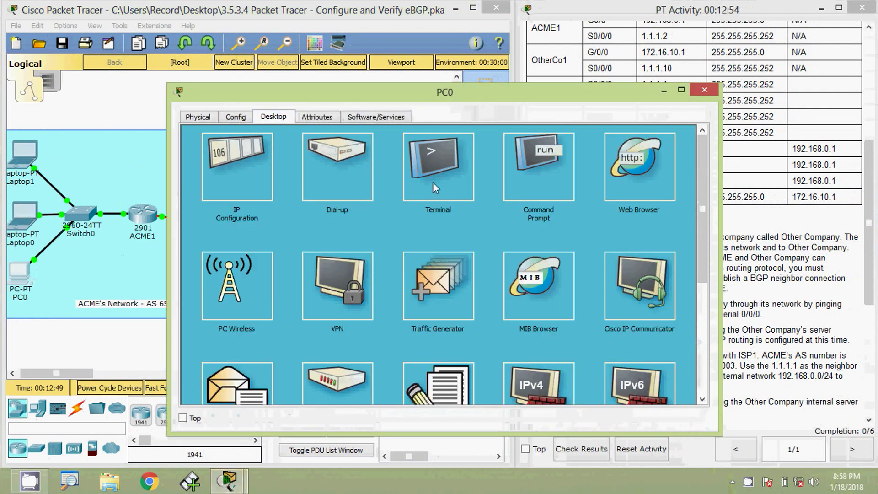
left_click(544, 170)
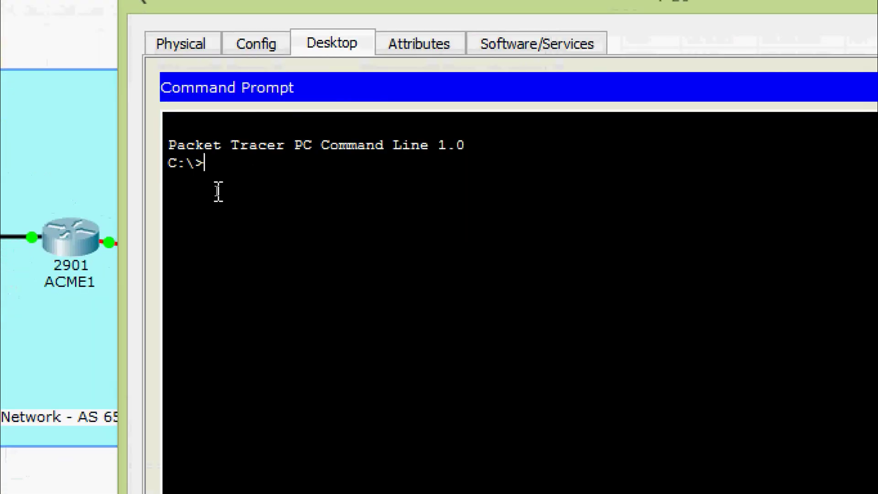
type("ping")
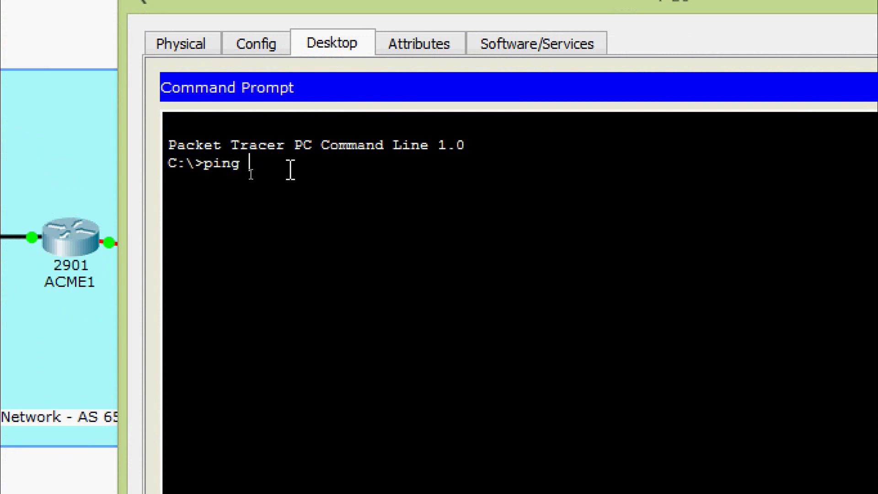
right_click(284, 155)
left_click(307, 193)
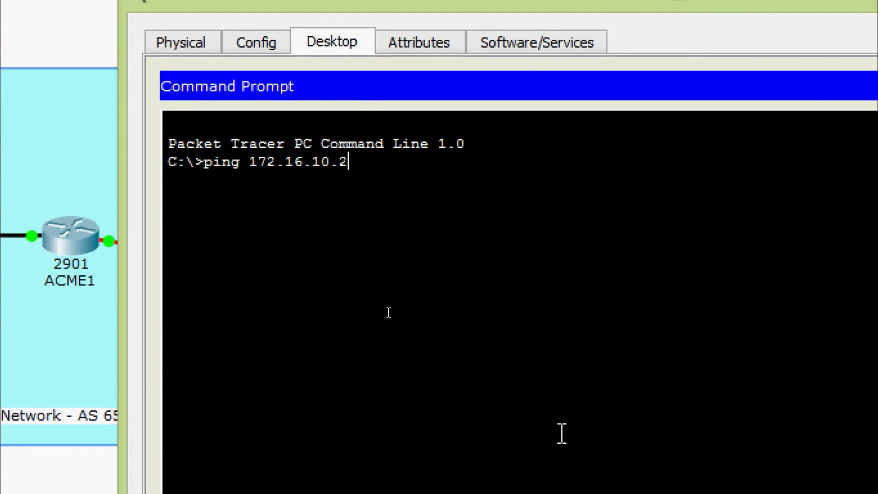
key("Return")
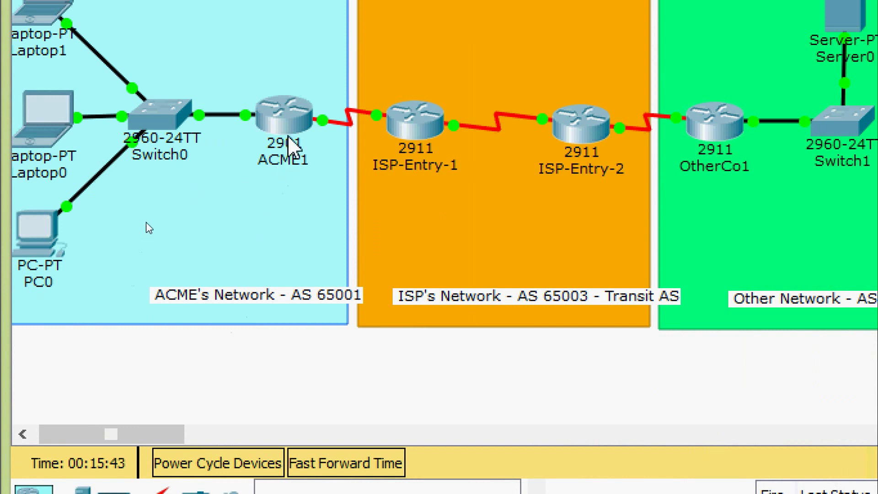
- Open ACME1's CLI and enter global configuration mode
double_click(303, 121)
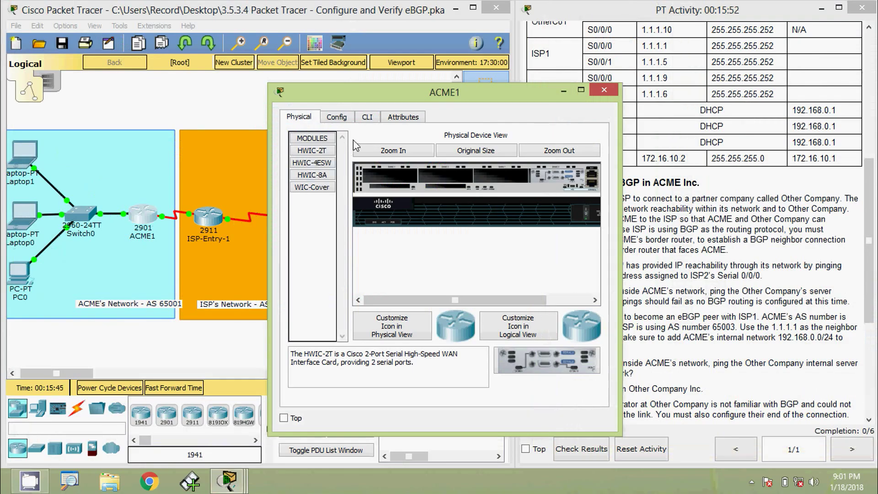
left_click(367, 117)
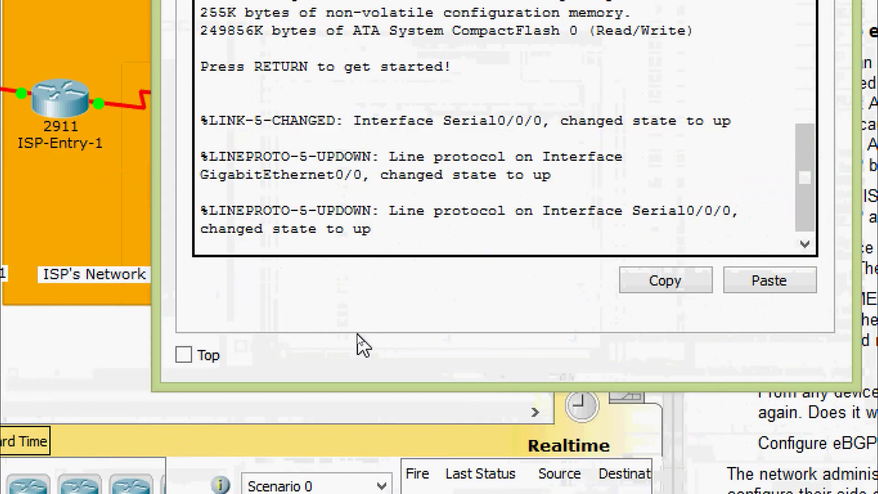
key("Return")
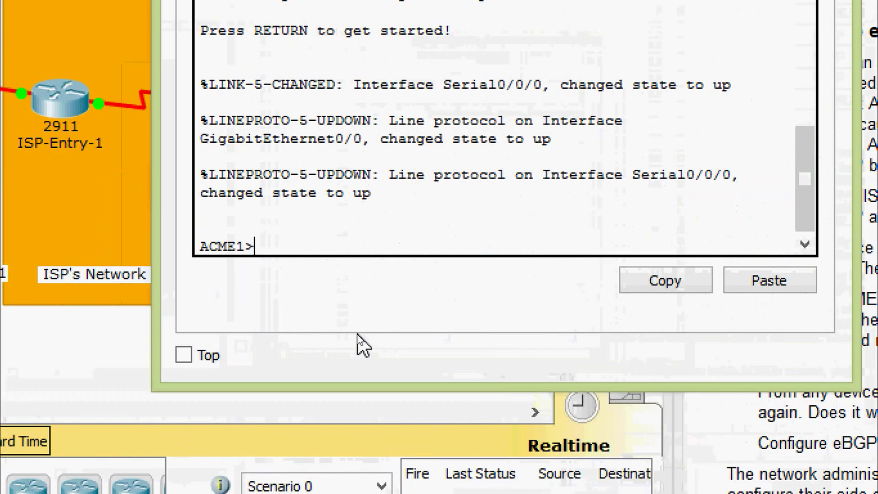
type("ena")
key("Tab")
key("Return")
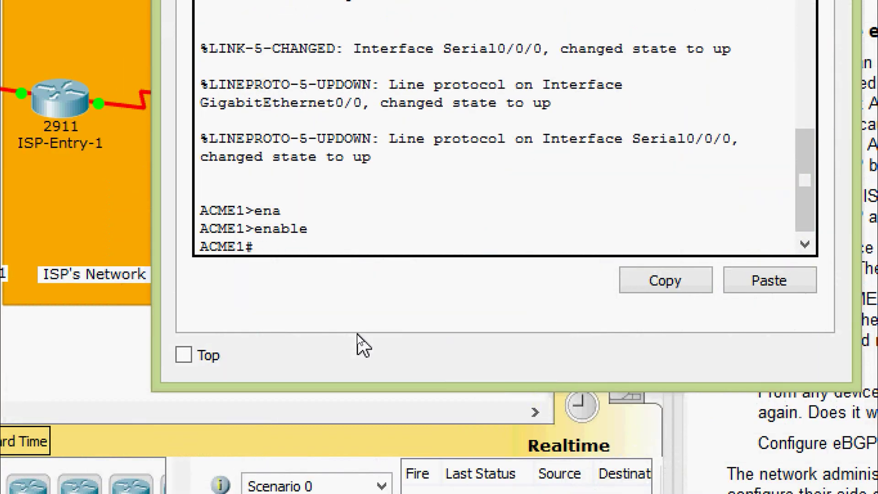
type("conf")
key("Tab")
type("terminal")
key("Return")
- Start BGP AS 65001 on ACME1 with neighbor 1.1.1.1 in remote AS 65003
type("router")
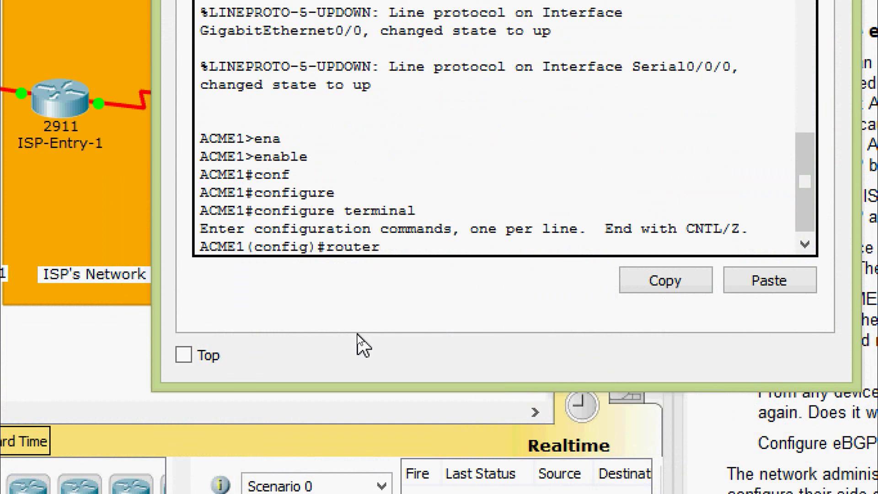
key("Tab")
type("?")
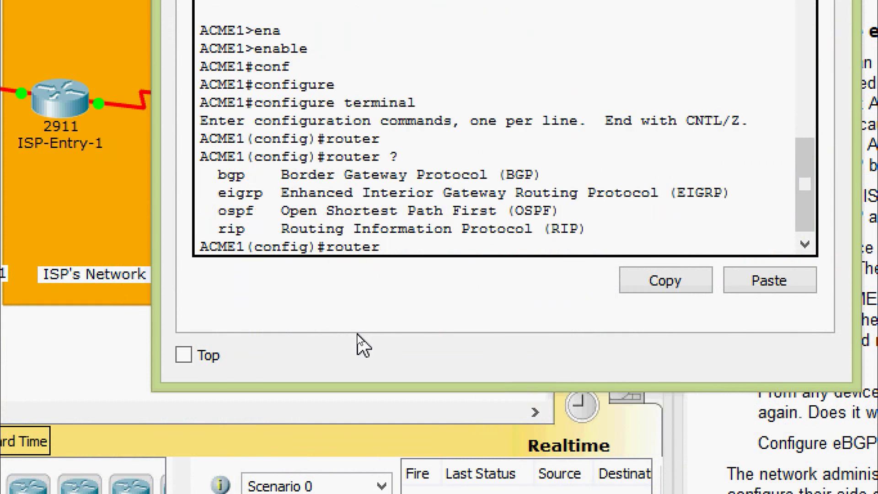
type("bg")
key("Tab")
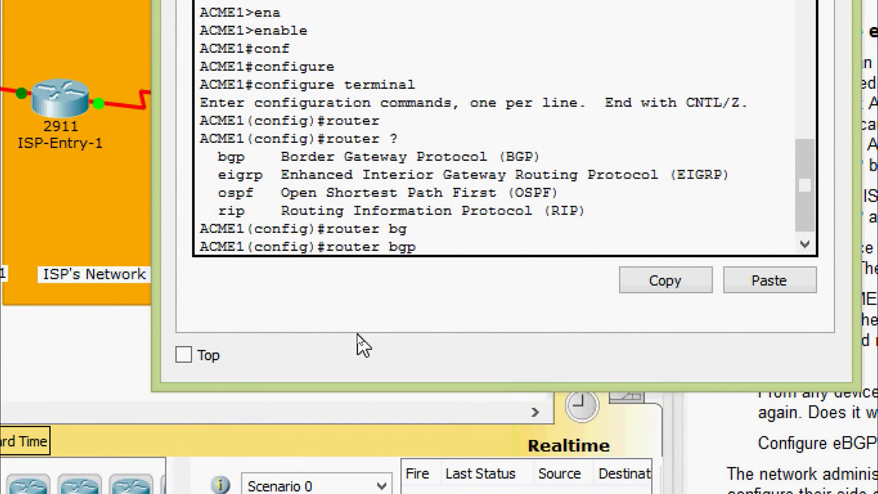
type("?")
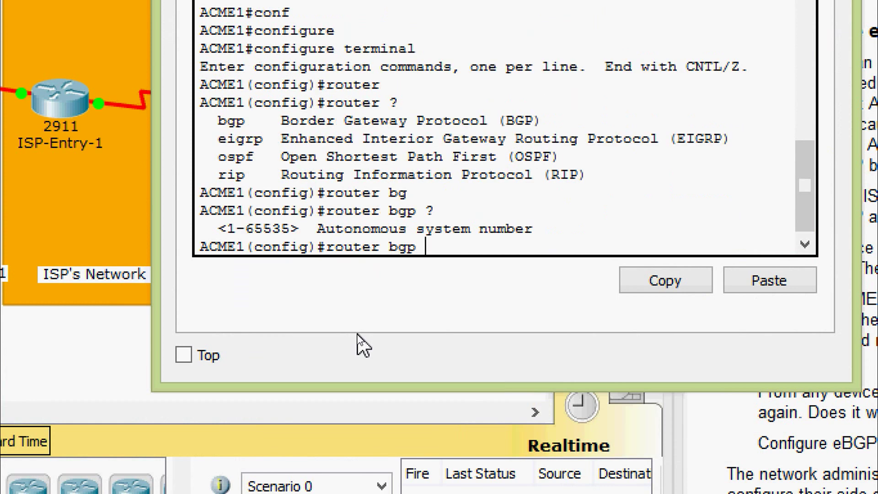
type("65001")
key("Return")
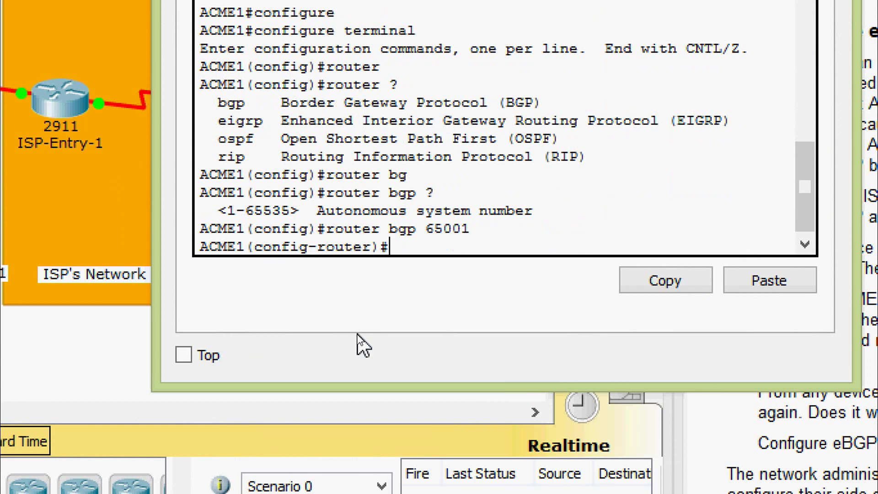
type("nei")
key("Tab")
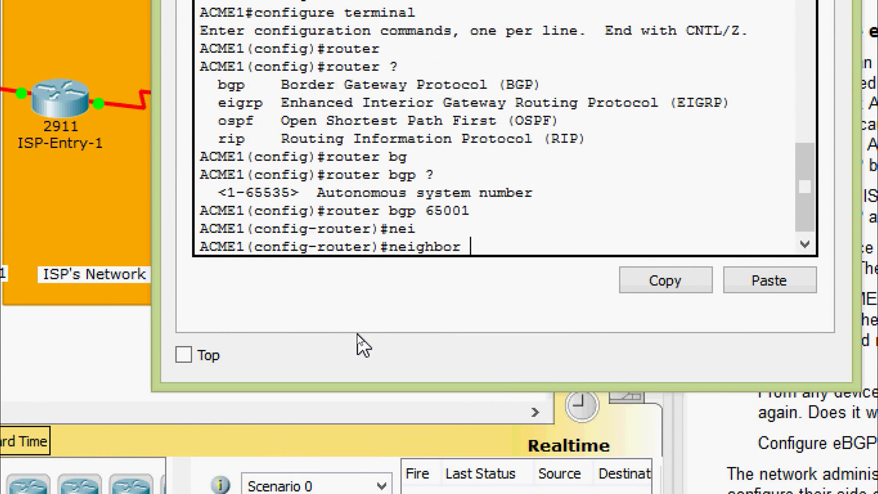
type("1.1.1.1 remo")
key("Tab")
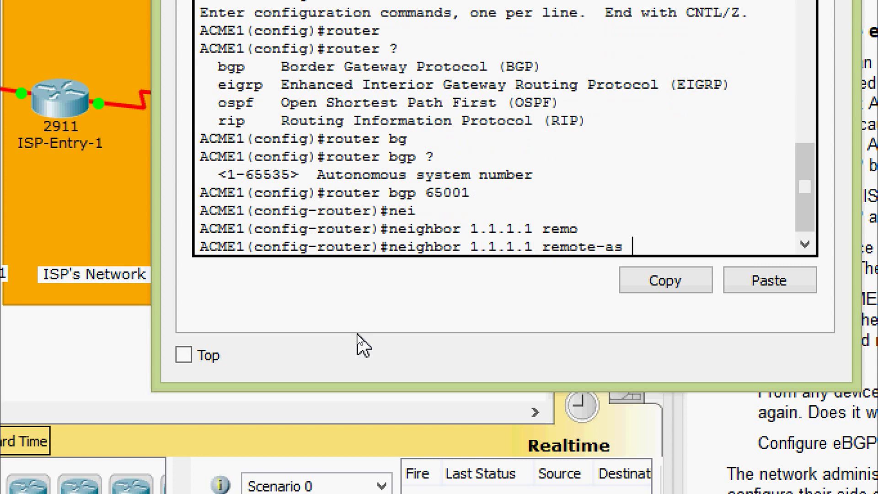
type("65003")
key("Return")
- Advertise network 192.168.0.0 mask 255.255.255.0, re-entering it after a mistyped first attempt
type("net")
key("Tab")
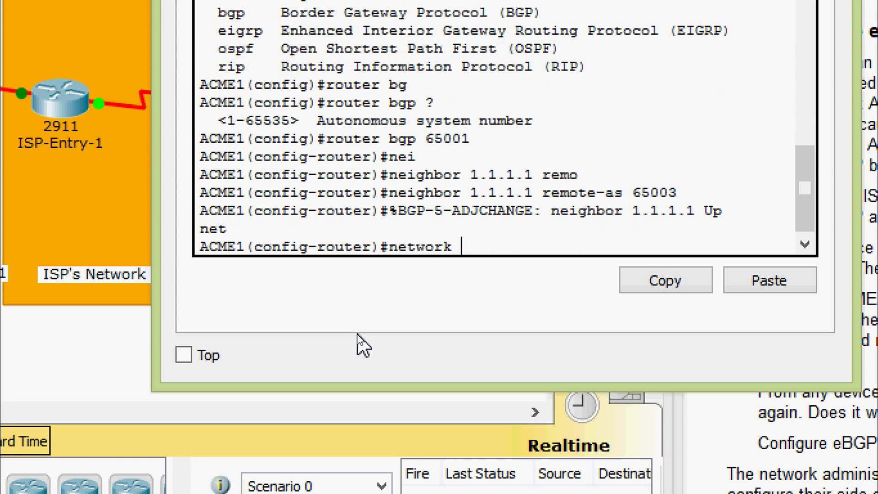
type("192.168.0.0.")
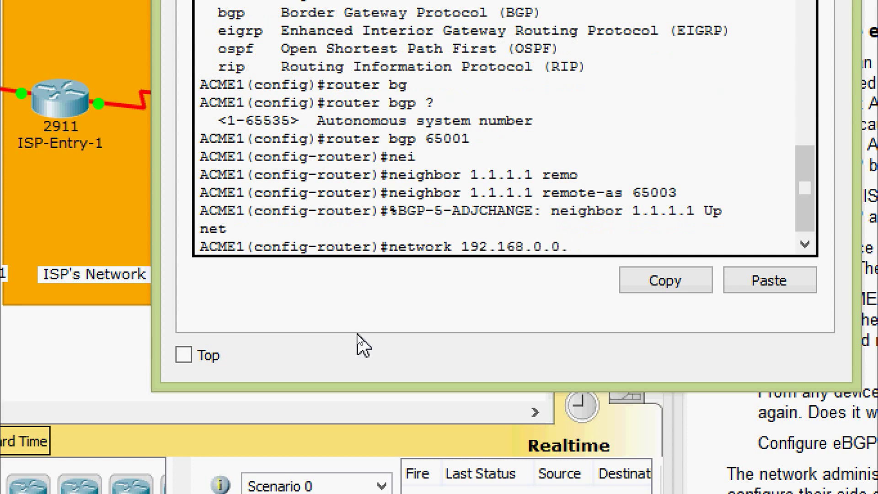
type(" ?")
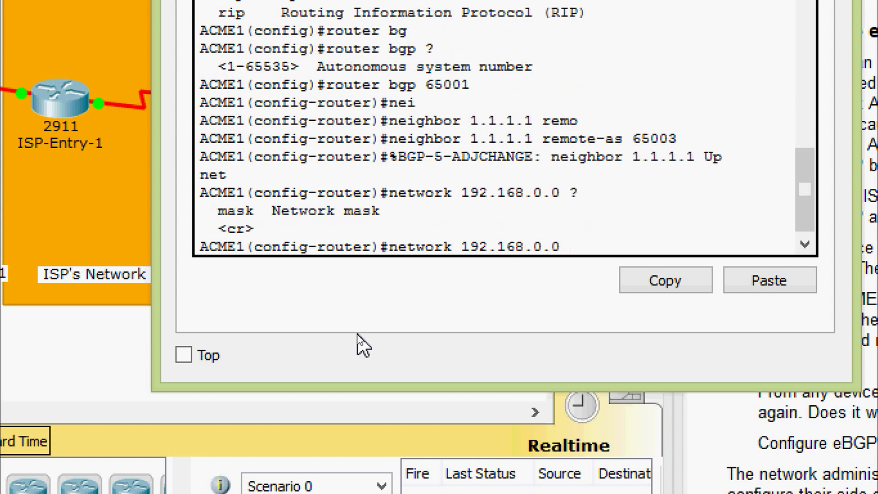
type("255.255.255")
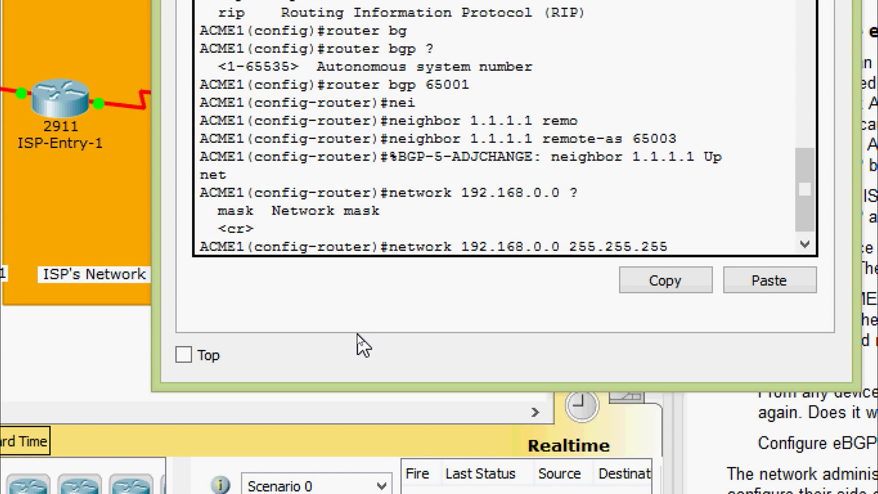
type(".0")
key("Return")
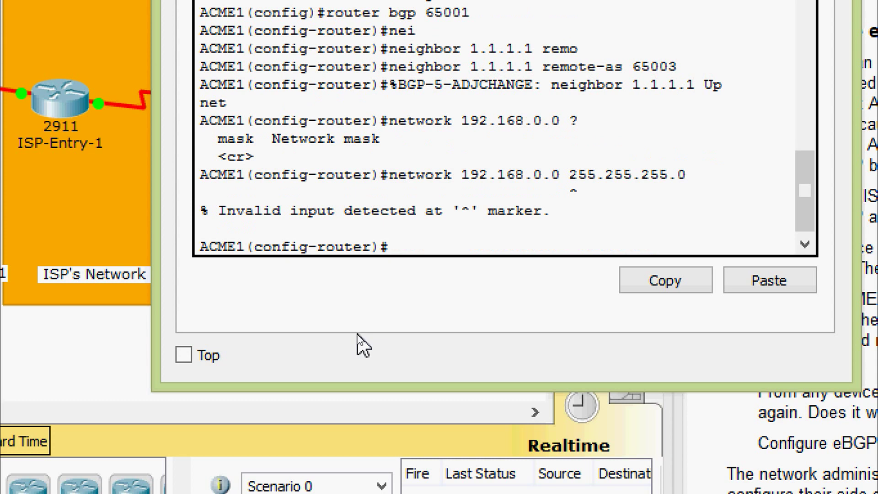
type("net")
key("Tab")
type("1")
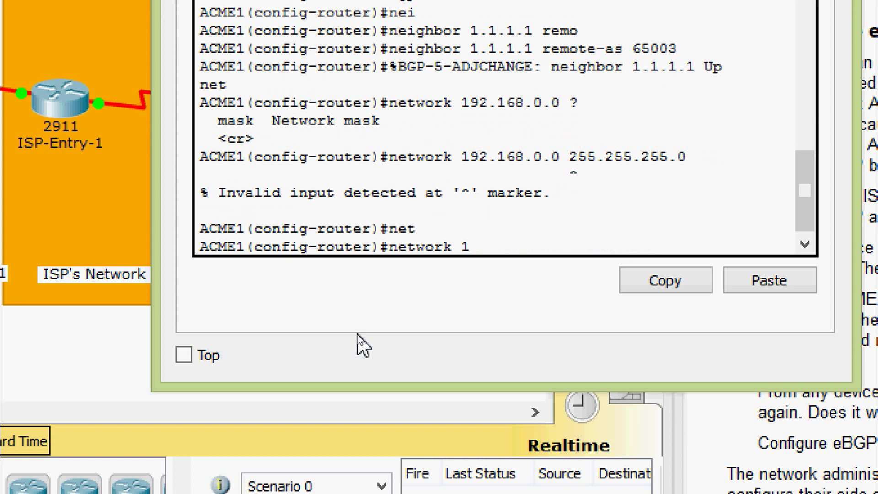
type("92.168.0.0 ?")
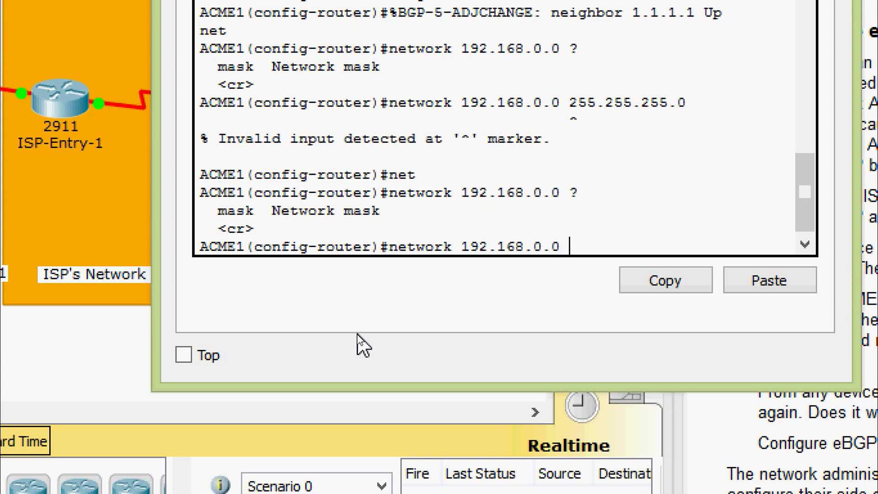
type("mas")
key("Tab")
type("?")
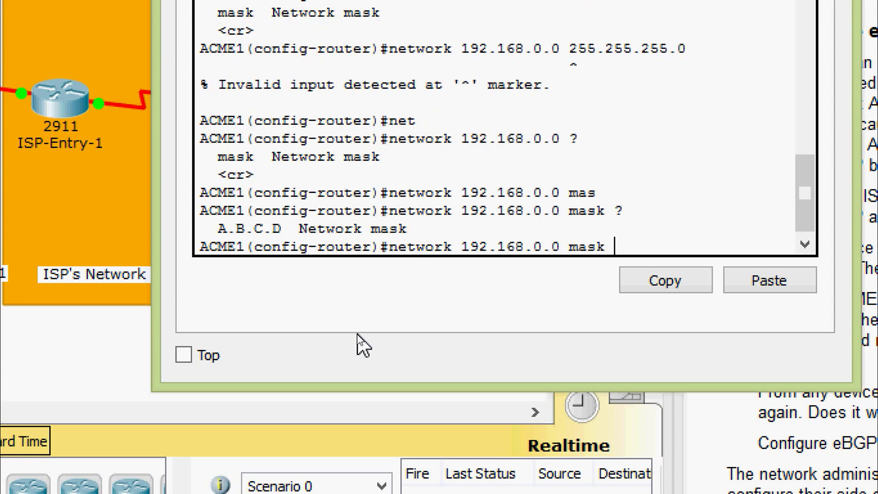
type("255.255.255.0")
key("Return")
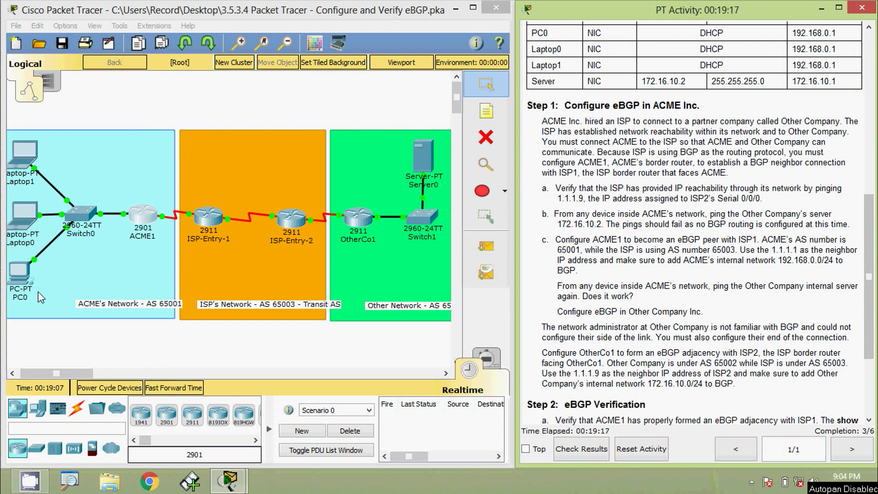
- Re-run PC0's ping to 172.16.10.2, which still returns Destination host unreachable
left_click(22, 274)
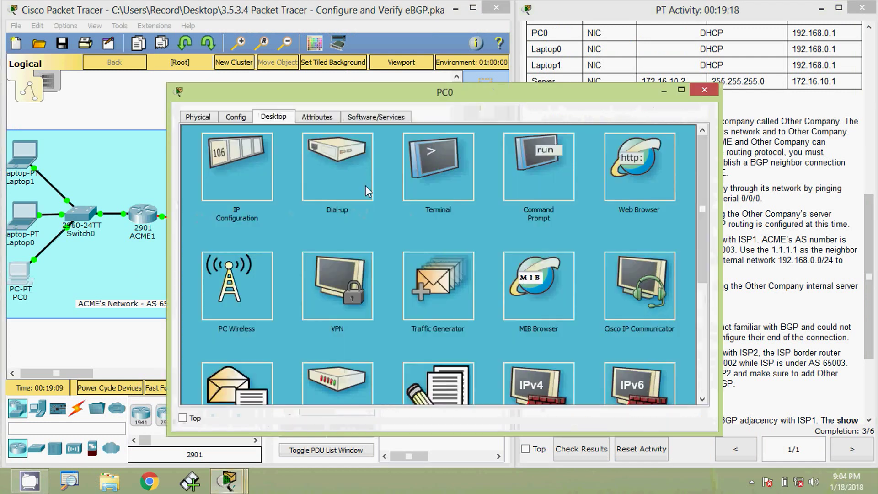
left_click(555, 185)
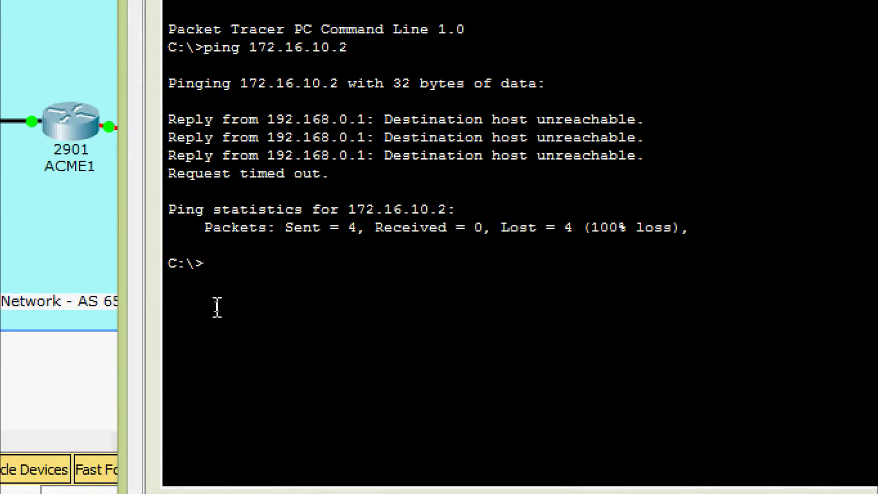
key("Up")
key("Return")
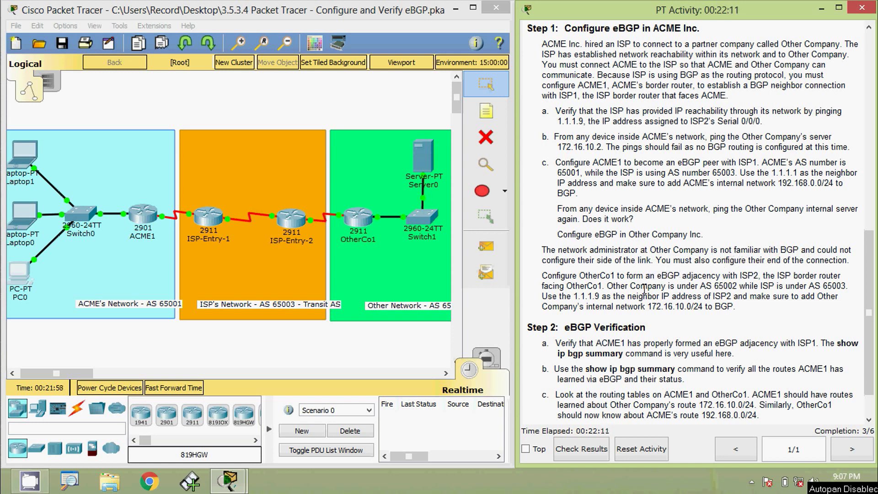
left_click_drag(541, 275, 847, 289)
left_click_drag(542, 296, 739, 307)
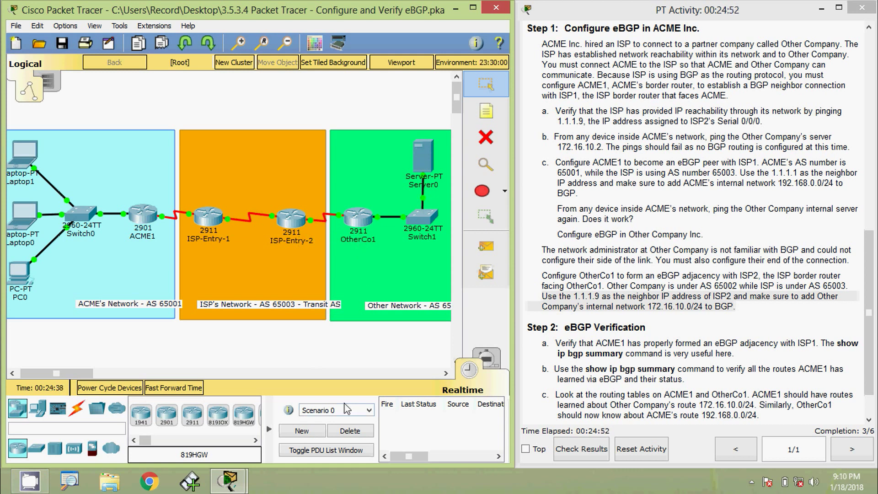
- Open OtherCo1's CLI and enter global configuration mode
left_click(358, 215)
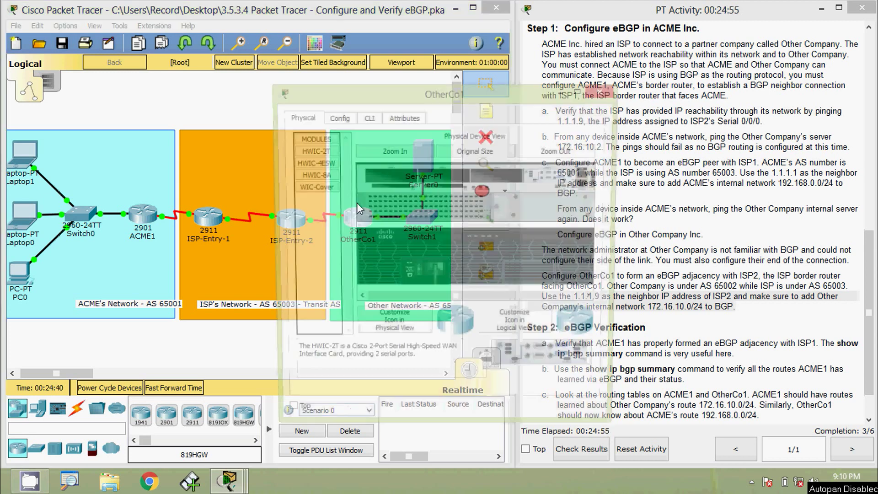
left_click(367, 116)
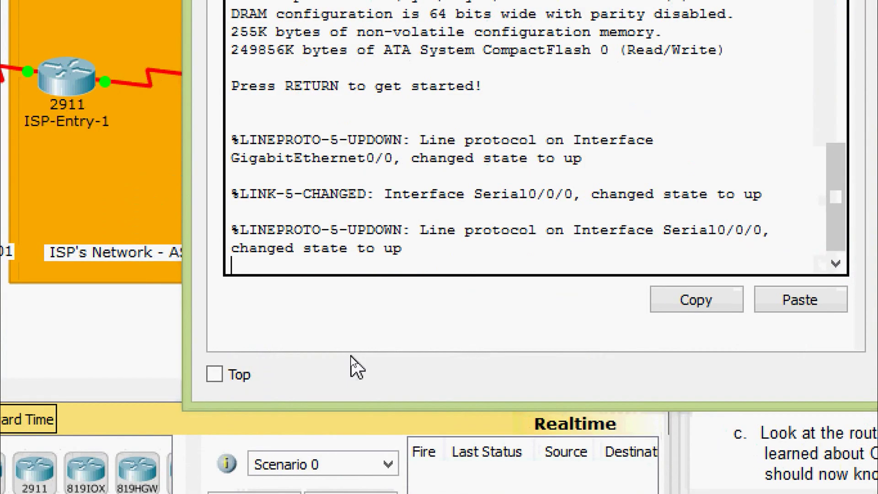
key("Return")
type("en")
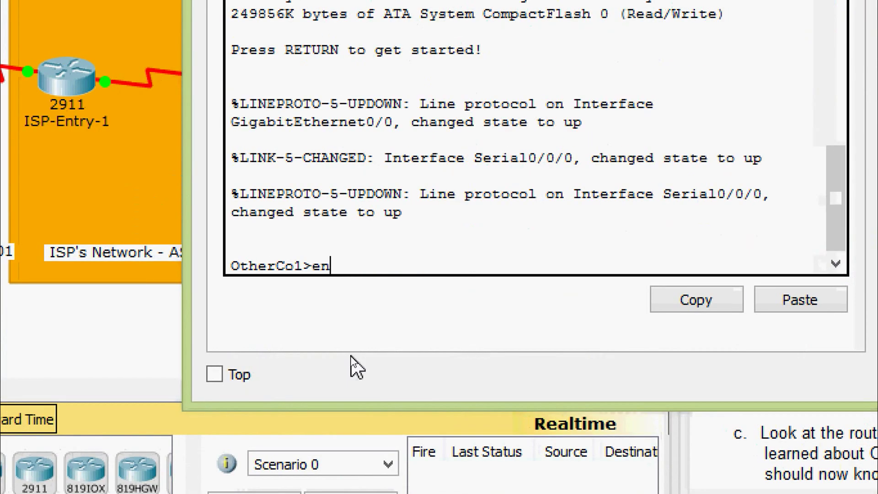
type("a")
key("Tab")
key("Return")
type("conf")
key("Tab")
type("t")
- Start BGP AS 65002 on OtherCo1 with neighbor 1.1.1.9 in remote AS 65003
key("Tab")
key("Return")
key("Return")
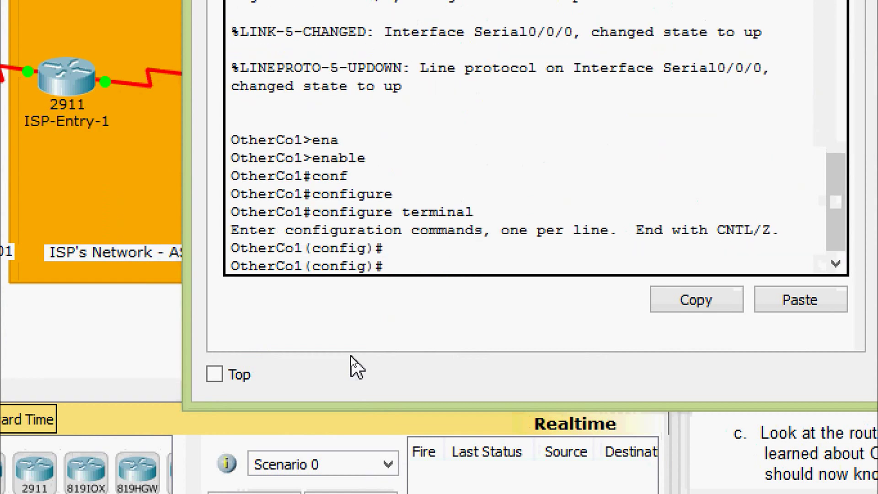
type("router")
key("Tab")
type("b")
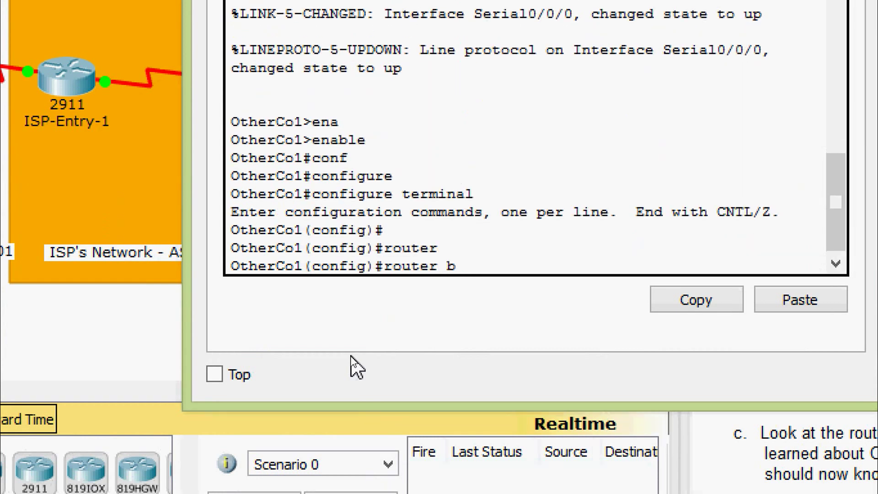
key("Tab")
type("?")
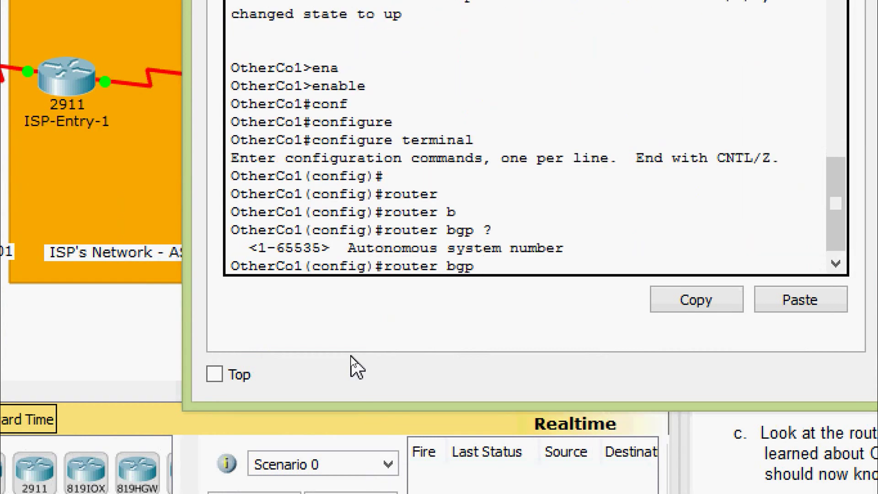
type("65002")
key("Return")
type("nei")
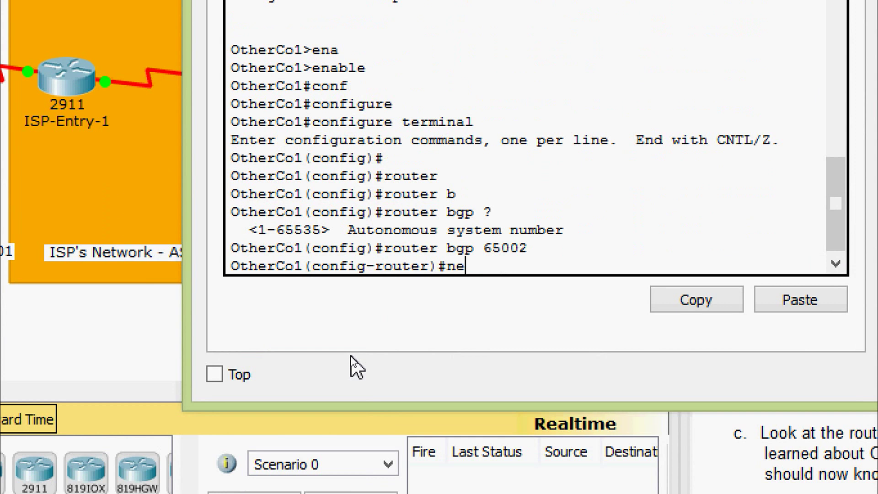
key("Tab")
type("1.1.1.")
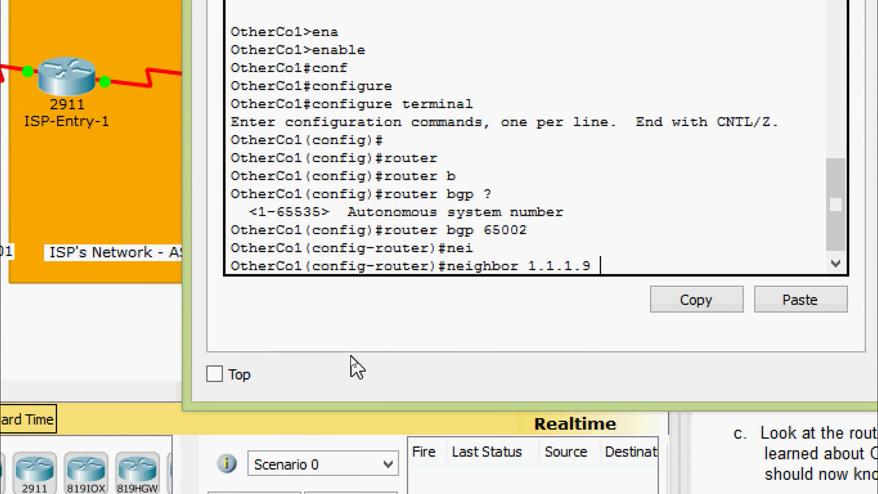
type("9 ?remo")
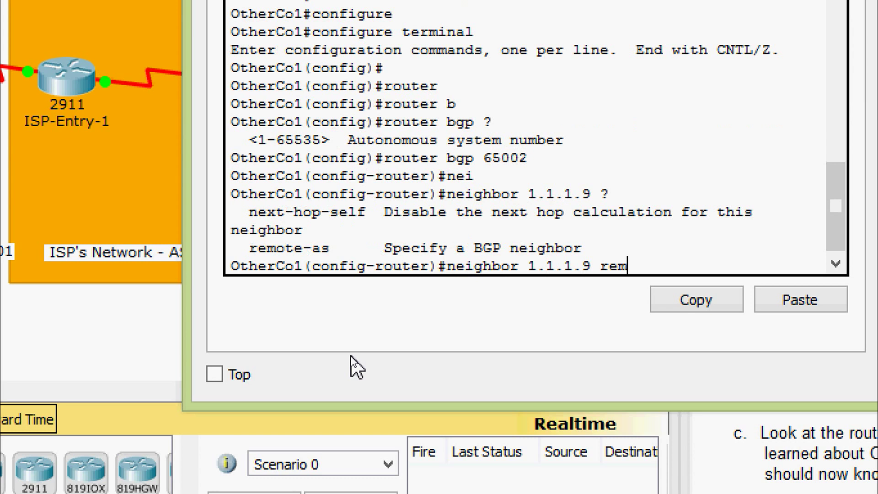
key("Tab")
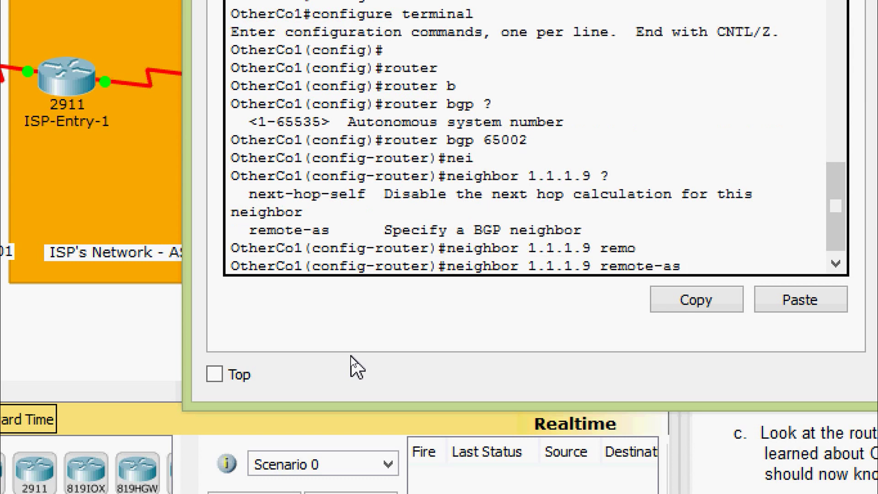
type("65003")
key("Return")
key("Return")
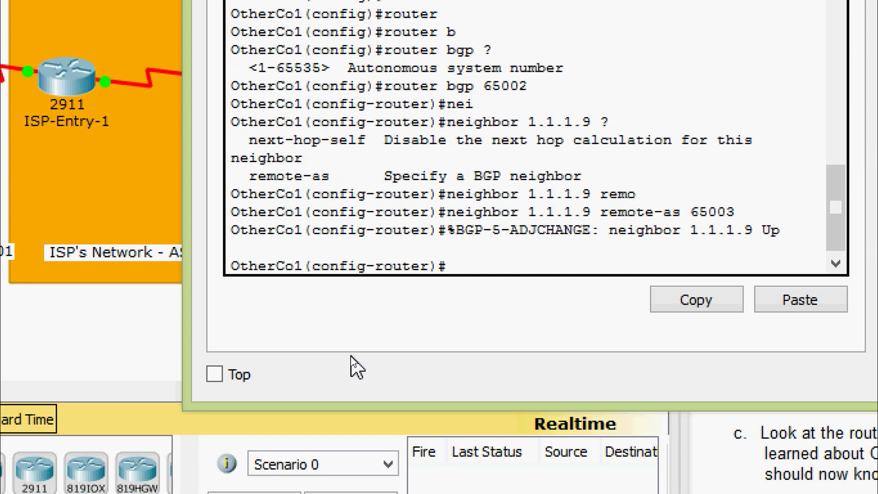
- Advertise network 172.16.10.0 mask 255.255.255.0 from OtherCo1
type("net")
key("Tab")
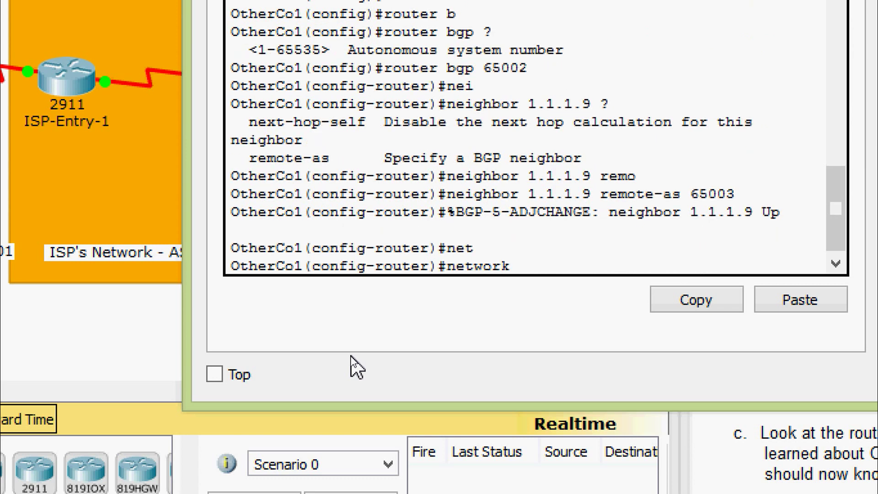
type("172.16.10.")
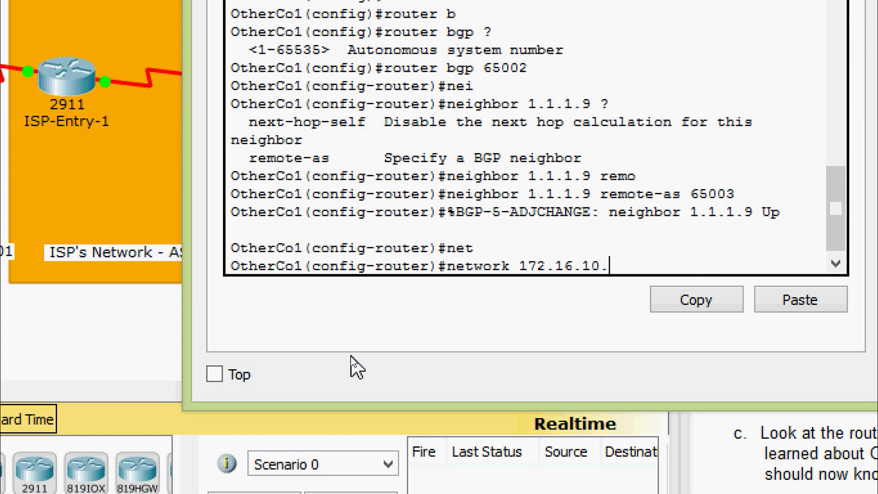
type("0 ")
type("mas")
key("Tab")
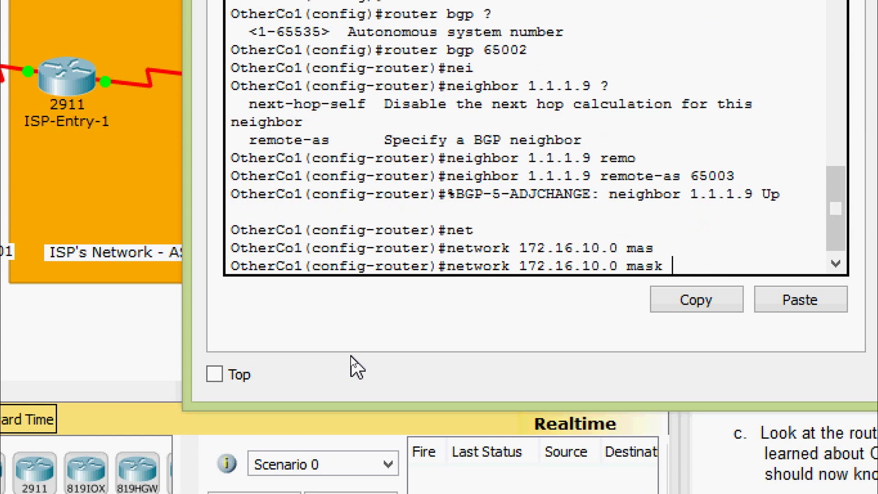
type("255.255.")
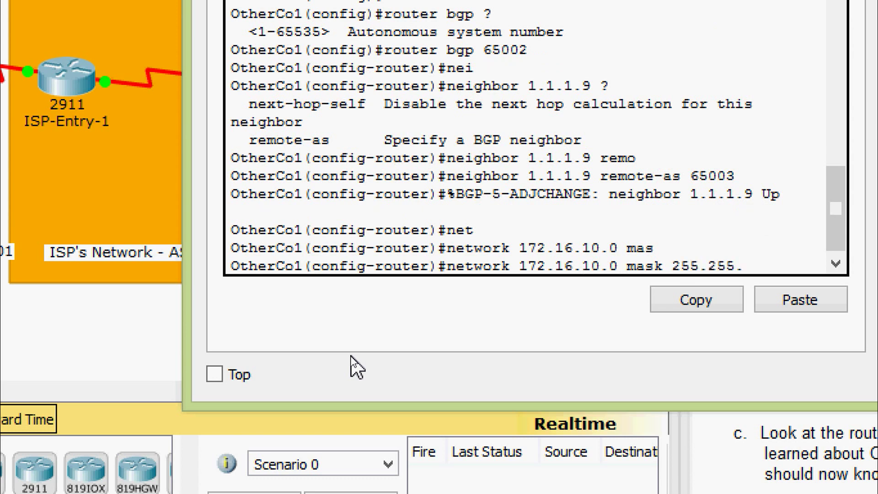
type("255.0")
key("Return")
key("Return")
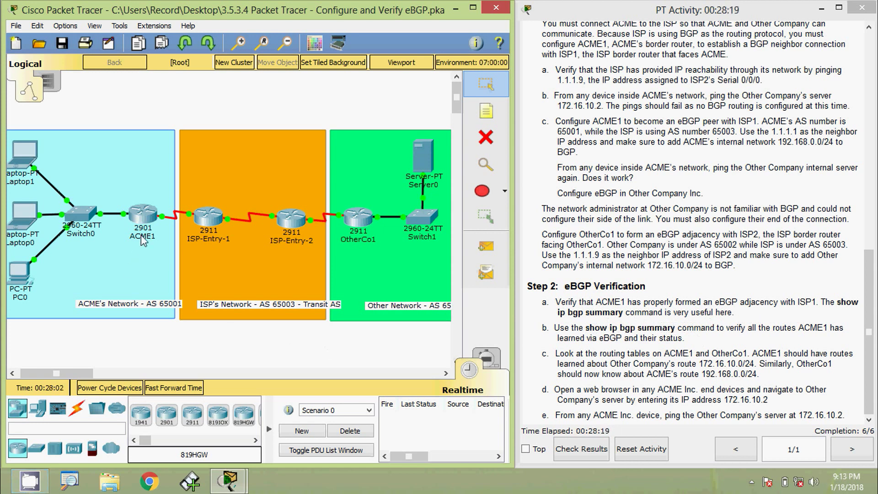
- Run show ip bgp summary in privileged mode on ACME1
left_click(143, 215)
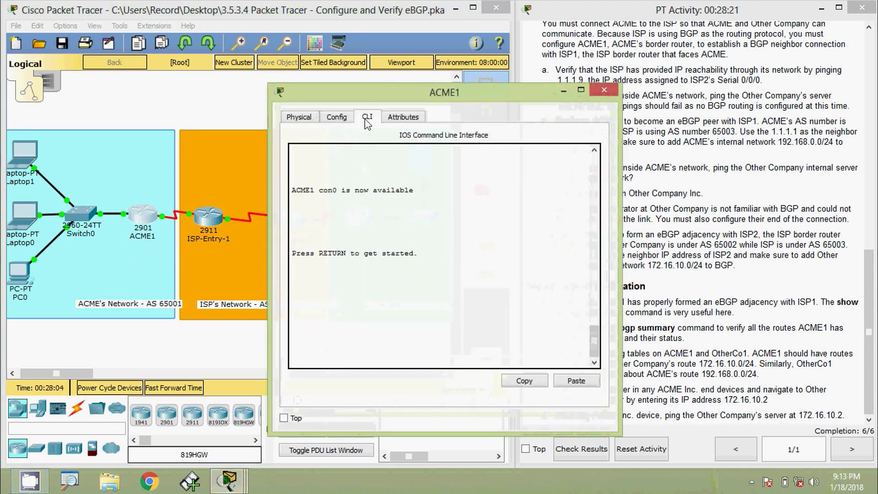
left_click_drag(376, 91, 401, 39)
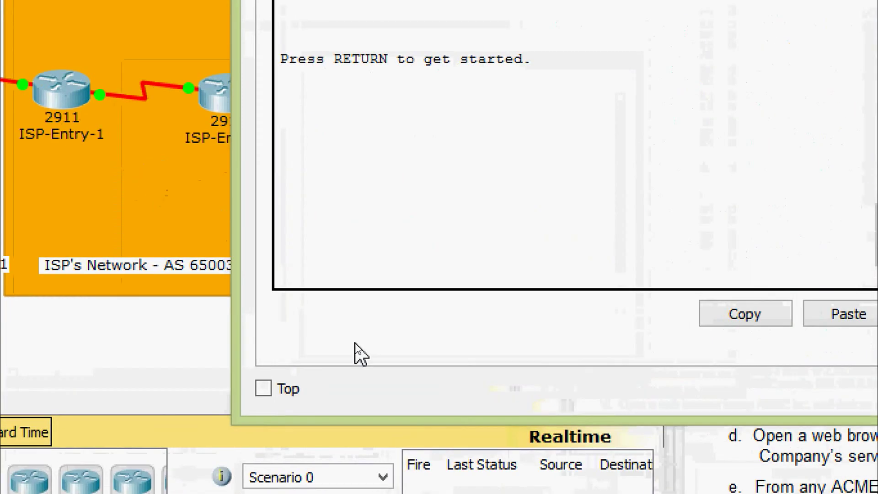
key("Return")
type("ean")
key("BackSpace")
key("BackSpace")
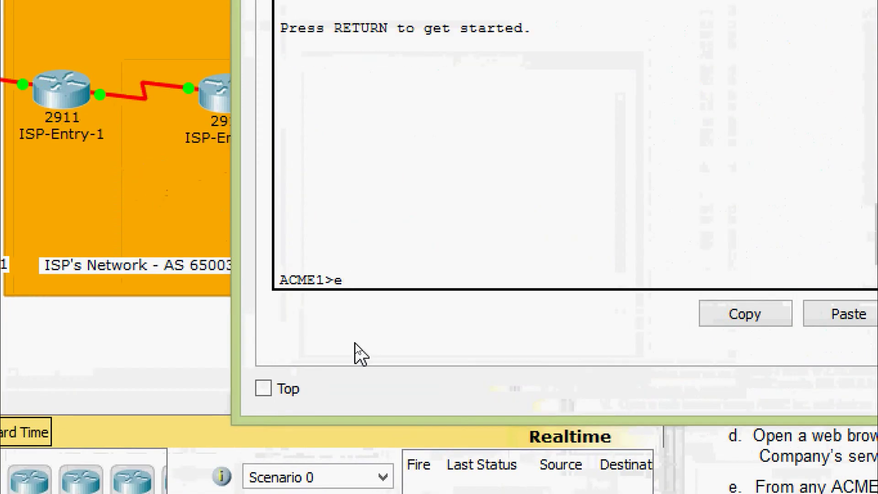
type("na")
key("Tab")
key("Return")
type("sh")
key("Tab")
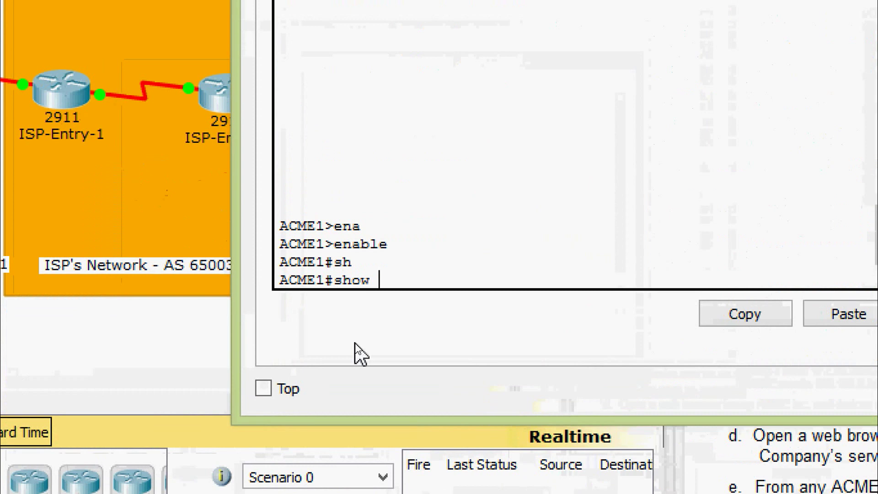
type("ip b")
key("Tab")
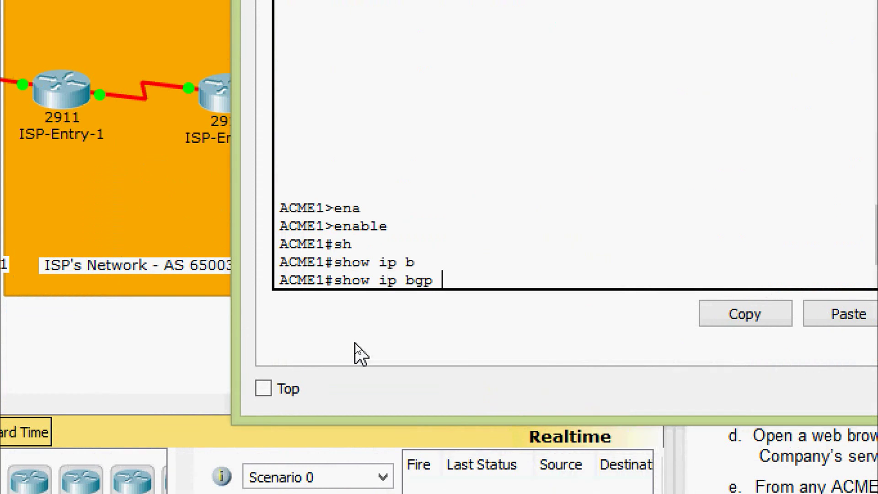
type("su")
key("Tab")
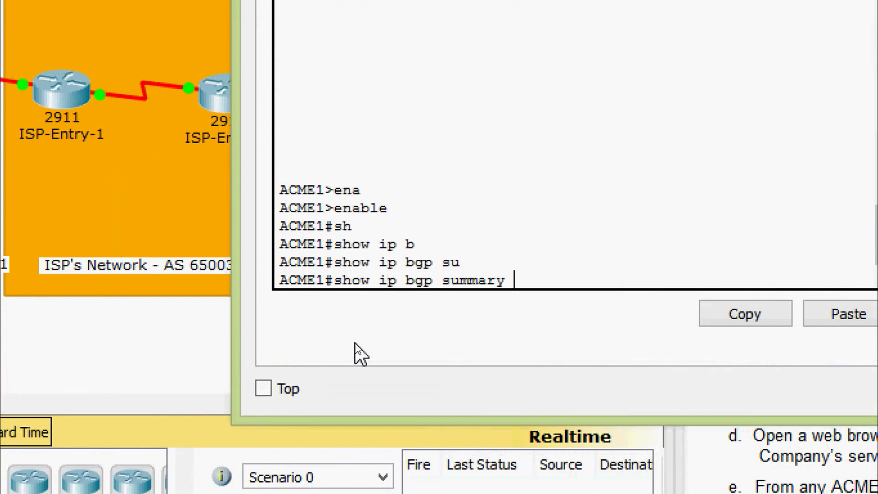
key("Return")
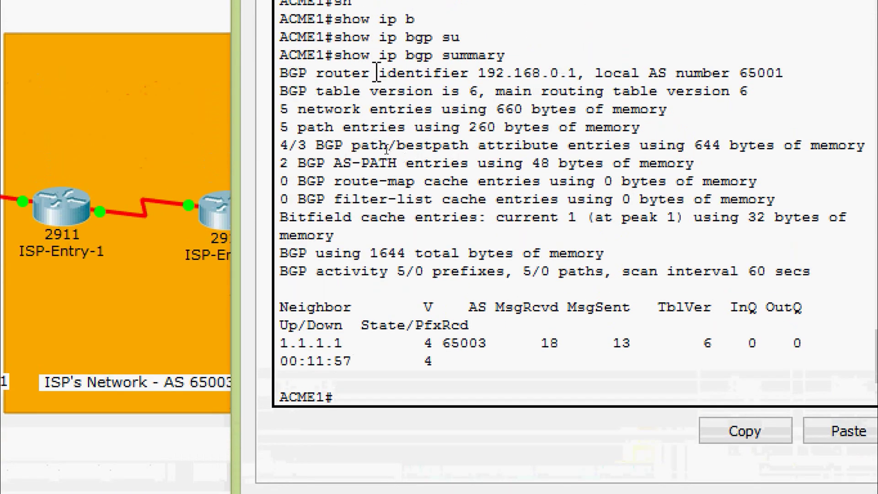
- Highlight local AS 65001 and neighbor 1.1.1.1 in AS 65003 in the summary output
left_click_drag(640, 84, 771, 83)
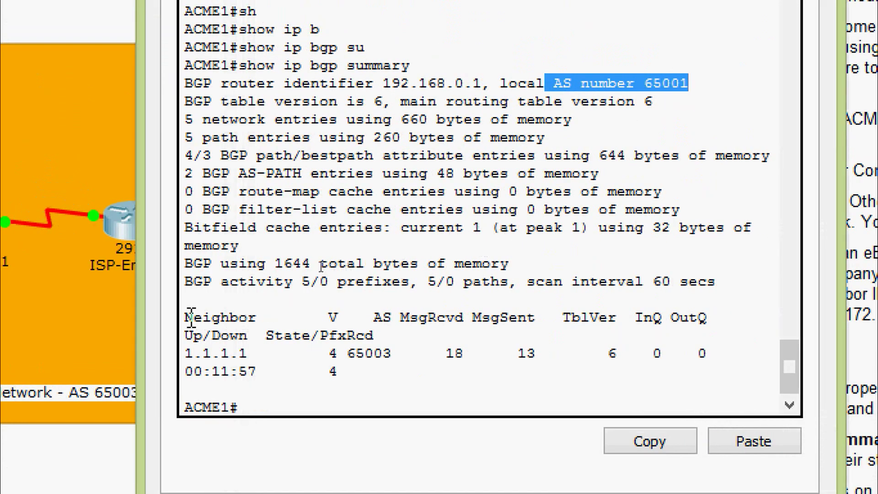
left_click_drag(185, 317, 256, 317)
left_click_drag(185, 353, 303, 345)
left_click_drag(373, 317, 395, 316)
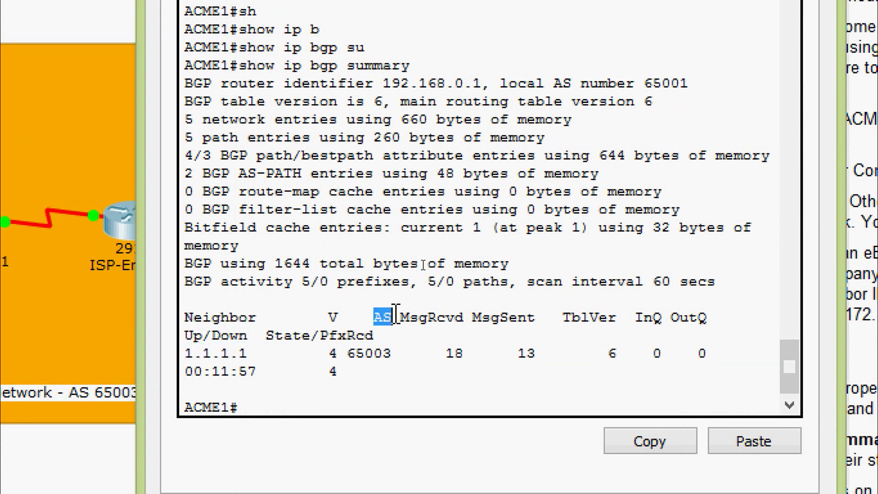
left_click_drag(347, 353, 398, 357)
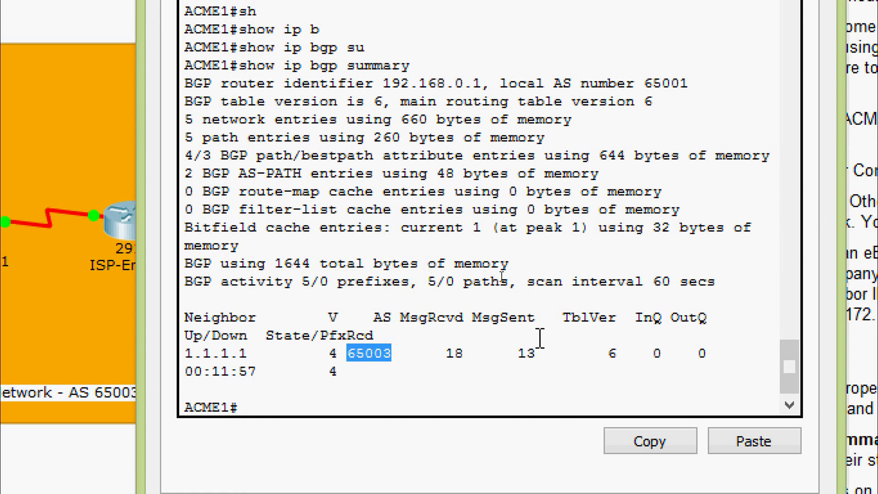
left_click(404, 360)
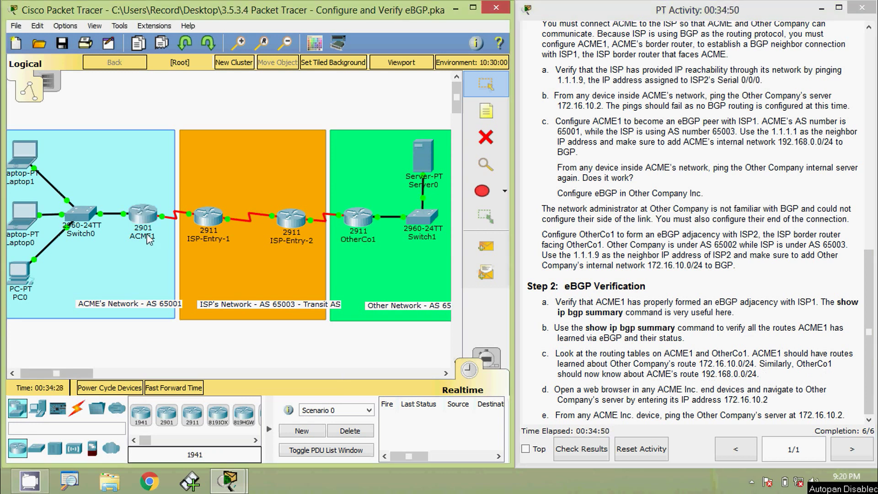
- Show ACME1's routing table and highlight BGP routes 1.1.1.4/30, 1.1.1.8/30 and 172.16.10.0/24
left_click(145, 216)
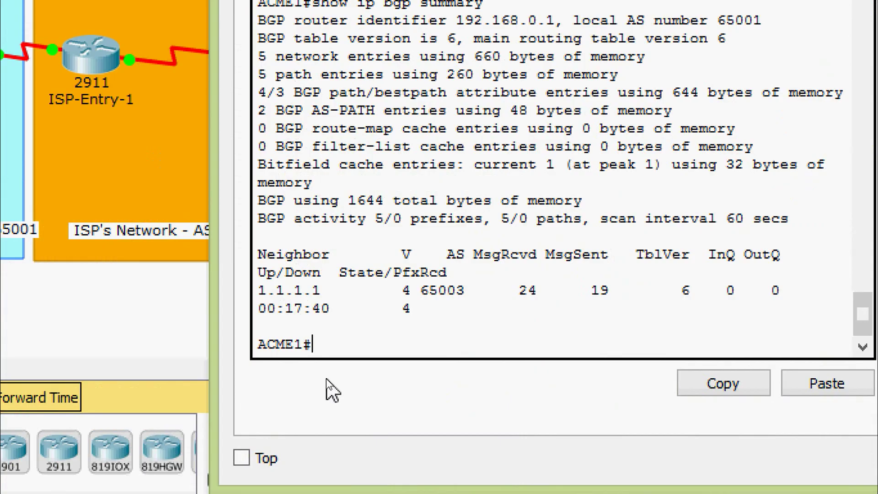
type("sh")
key("Tab")
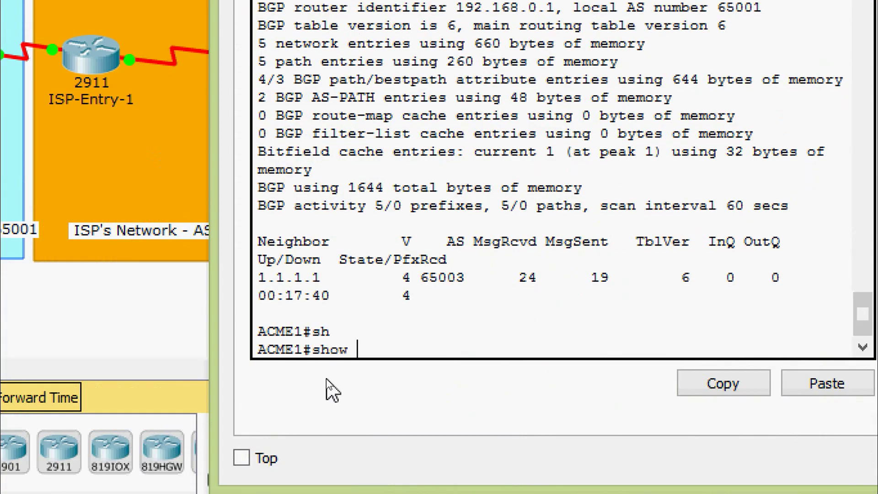
type("ip rou")
key("Tab")
key("Return")
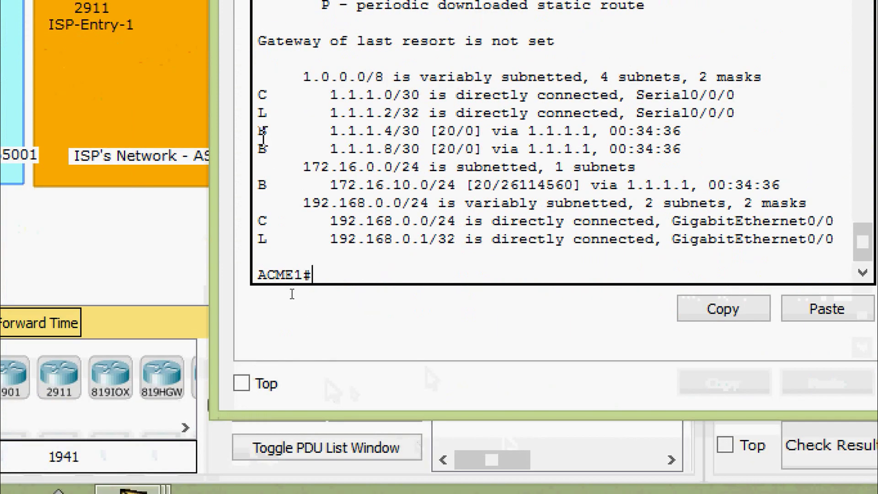
left_click_drag(264, 137, 483, 133)
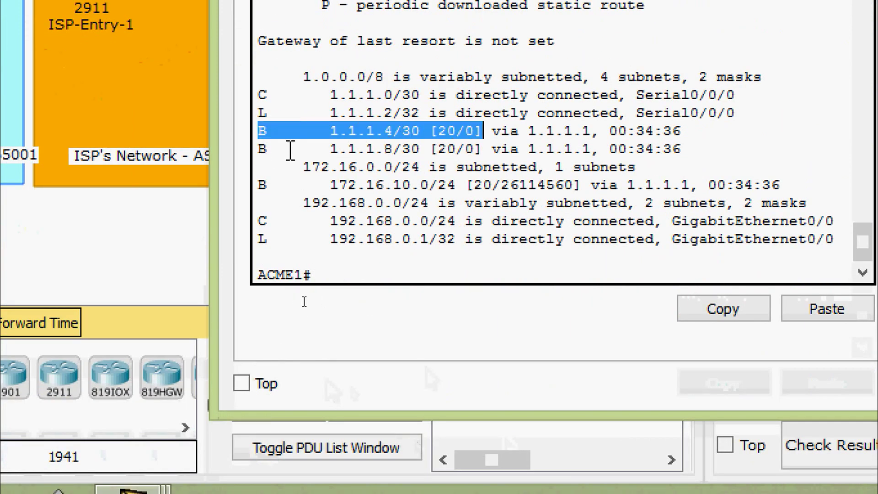
left_click_drag(260, 149, 419, 149)
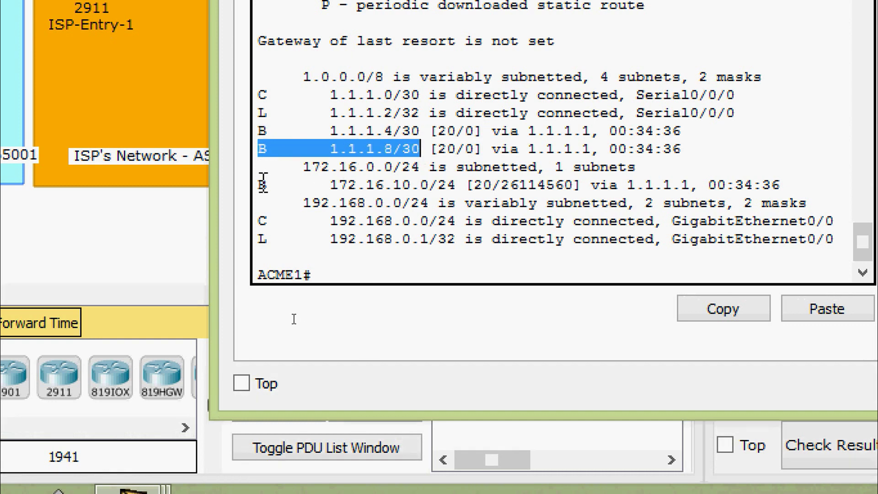
left_click_drag(263, 185, 493, 184)
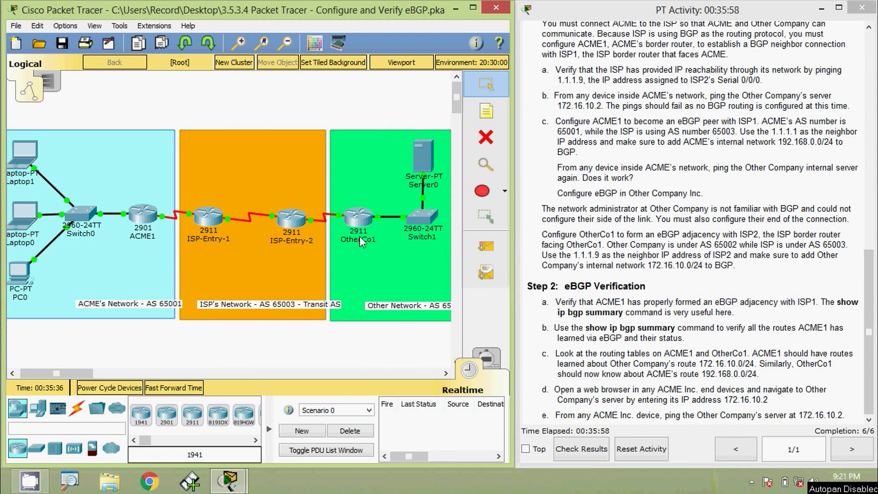
- Enter privileged mode on OtherCo1 and run show ip route
left_click(358, 221)
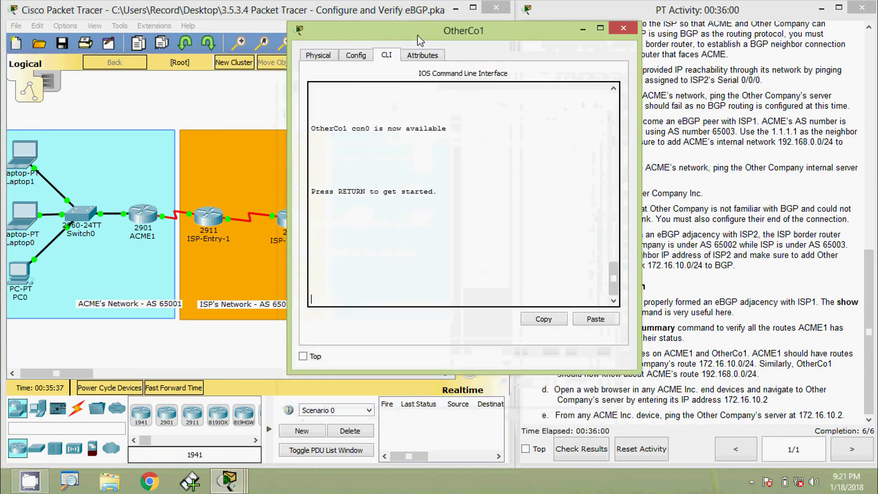
left_click_drag(419, 40, 426, 29)
key("Return")
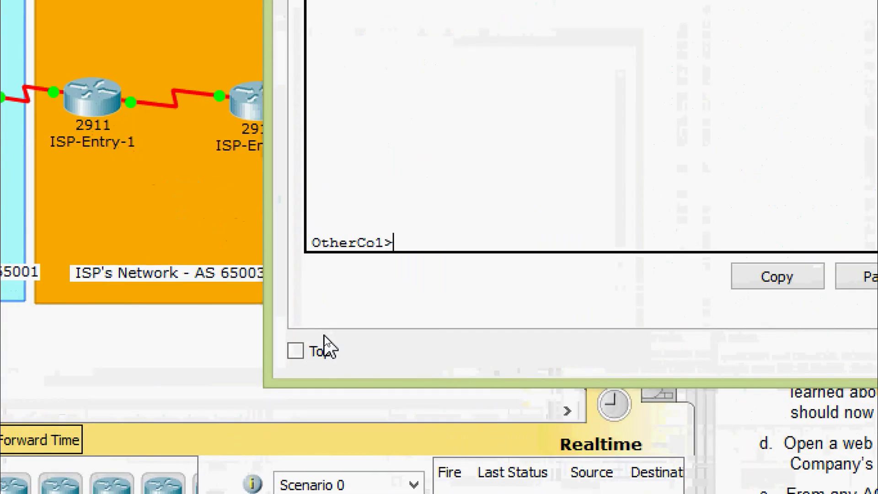
type("ena")
key("Tab")
key("Return")
type("sh")
key("Tab")
type("ip rou")
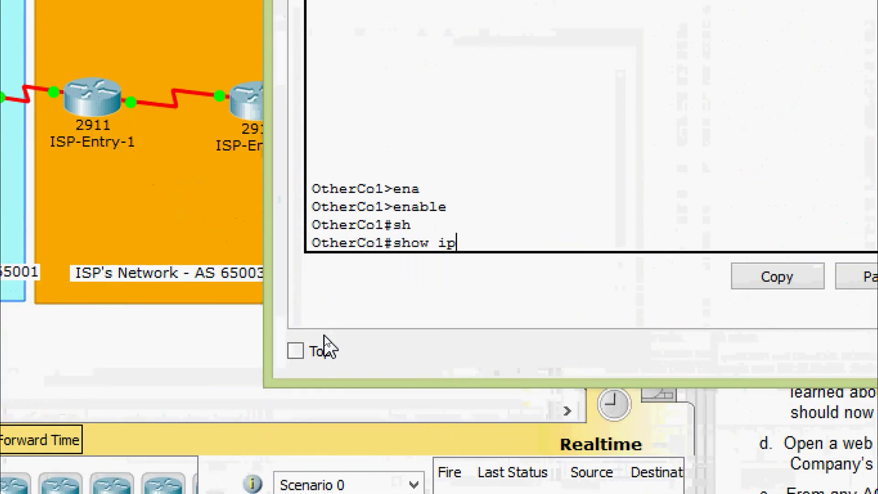
key("Tab")
key("Return")
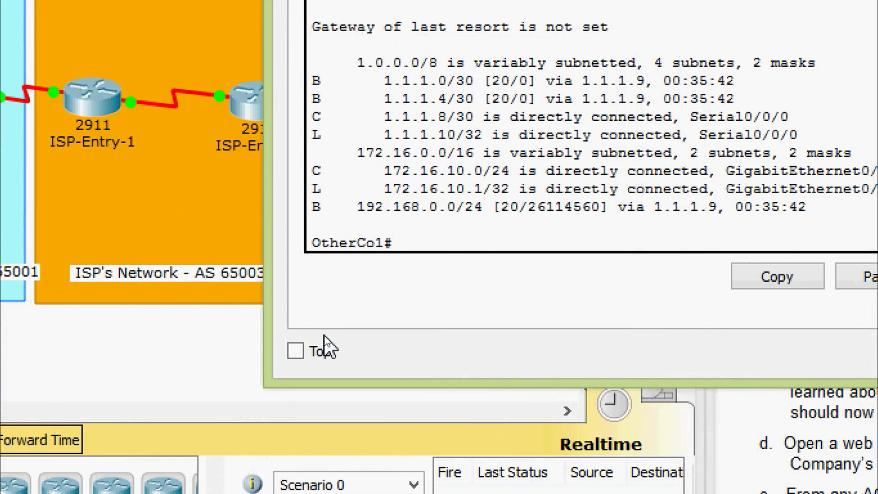
- Highlight BGP routes 1.1.1.0/30, 1.1.1.4/30, 1.1.1.8/30 and 192.168.0.0/24
left_click_drag(309, 80, 537, 85)
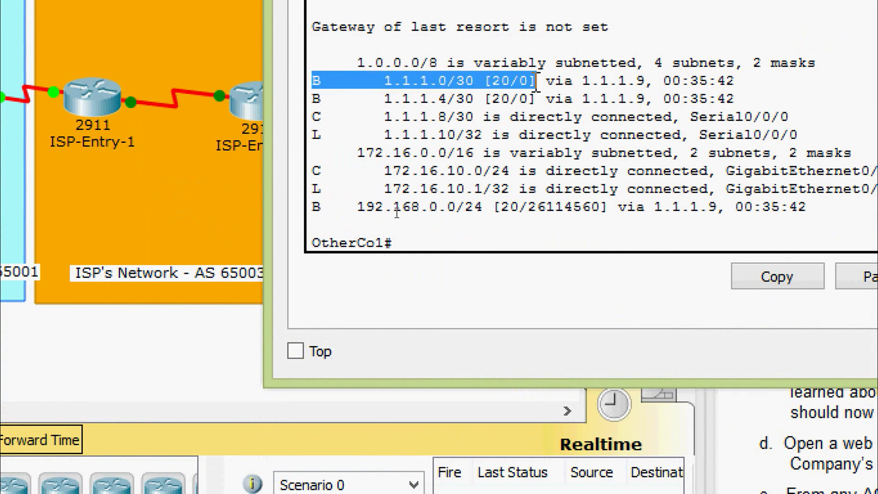
left_click_drag(312, 98, 656, 112)
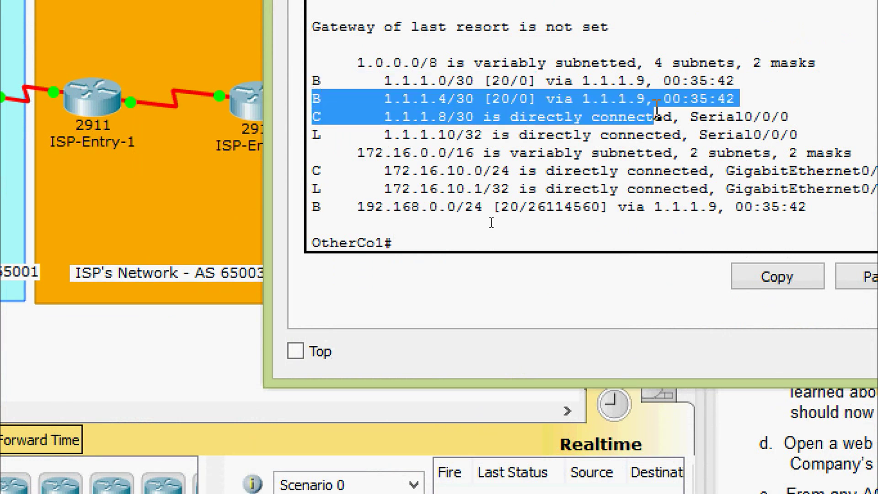
left_click_drag(314, 206, 800, 207)
left_click(800, 206)
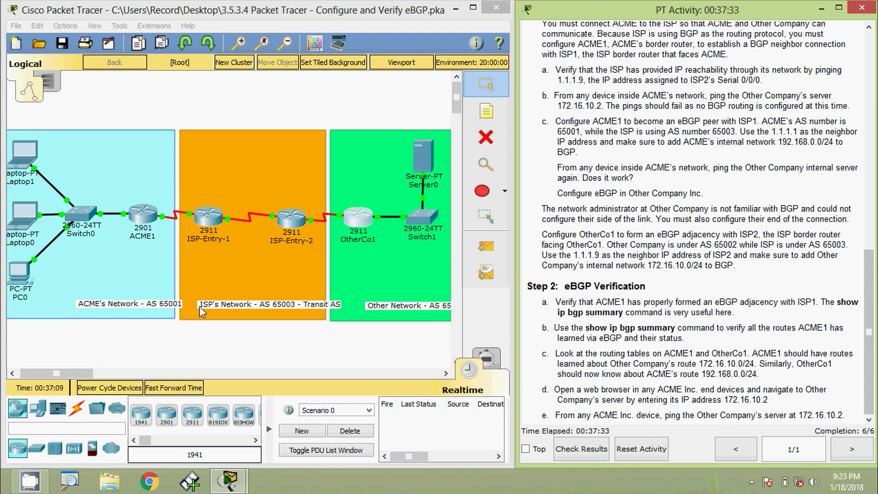
left_click(25, 154)
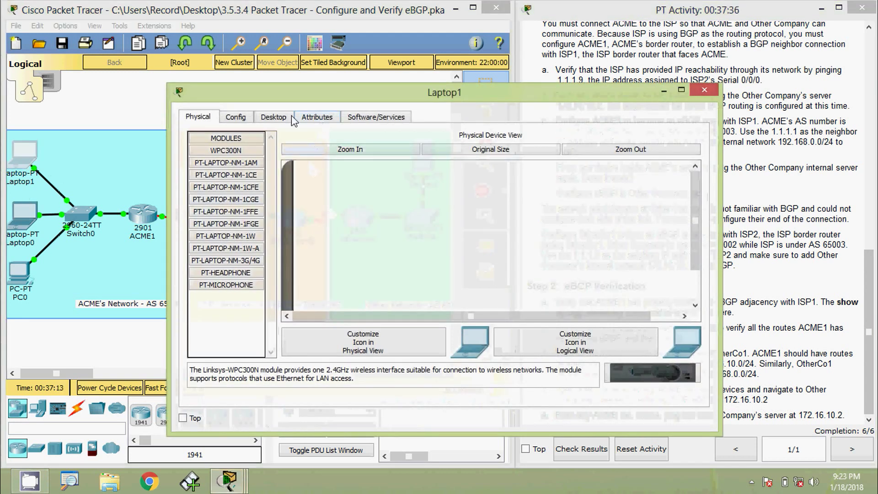
left_click(274, 117)
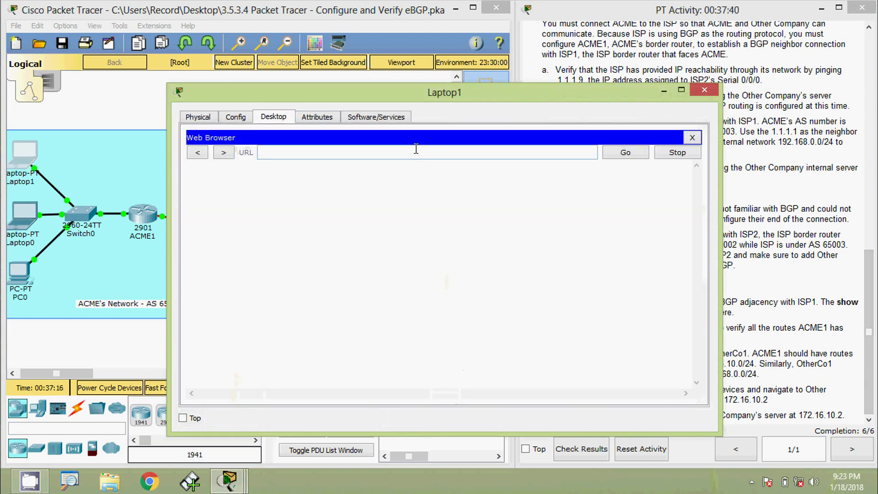
left_click(416, 150)
type("172.16.10.2")
left_click_drag(465, 88, 467, 119)
left_click(627, 183)
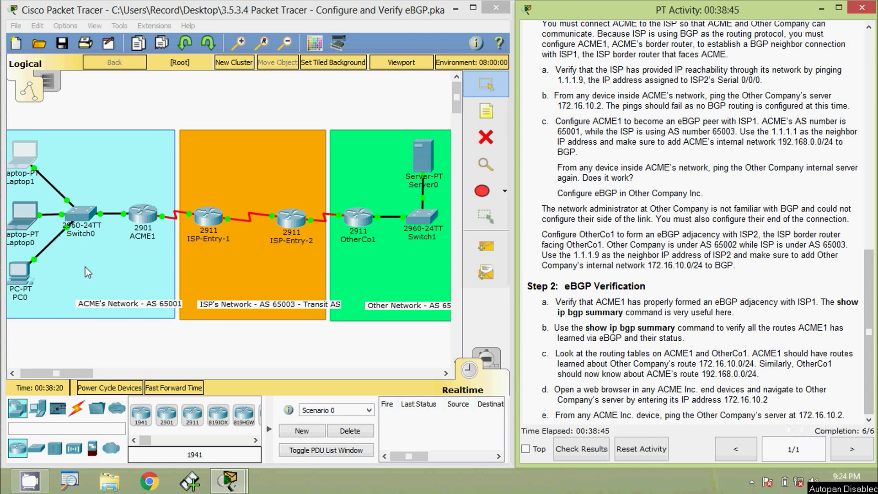
- Run ping 172.16.10.2 from Laptop0's command prompt and get replies at TTL 124
left_click(24, 217)
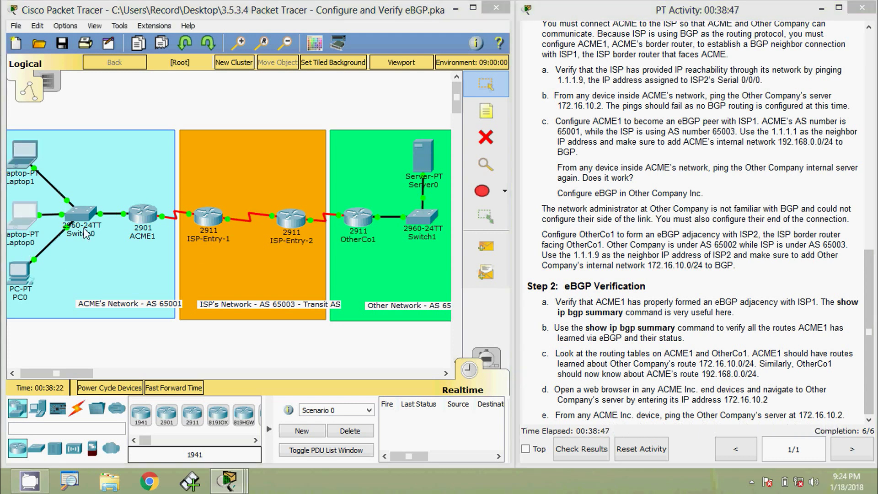
left_click(273, 117)
left_click(542, 176)
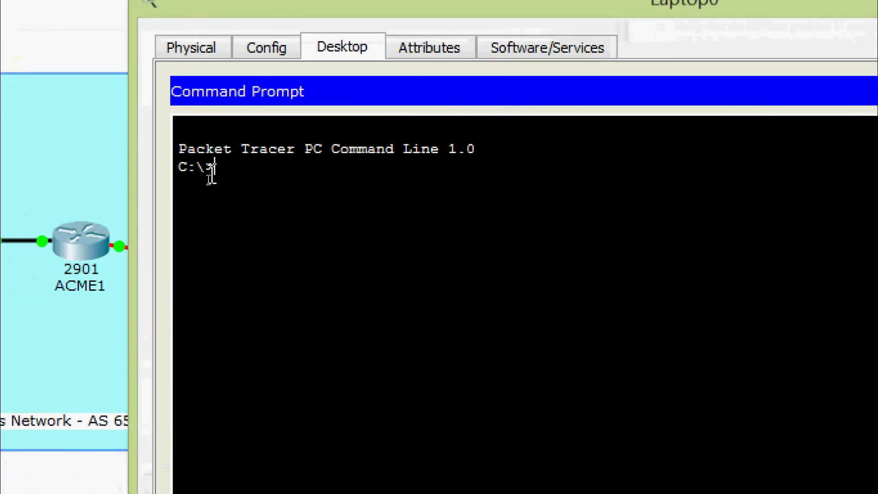
type("ping")
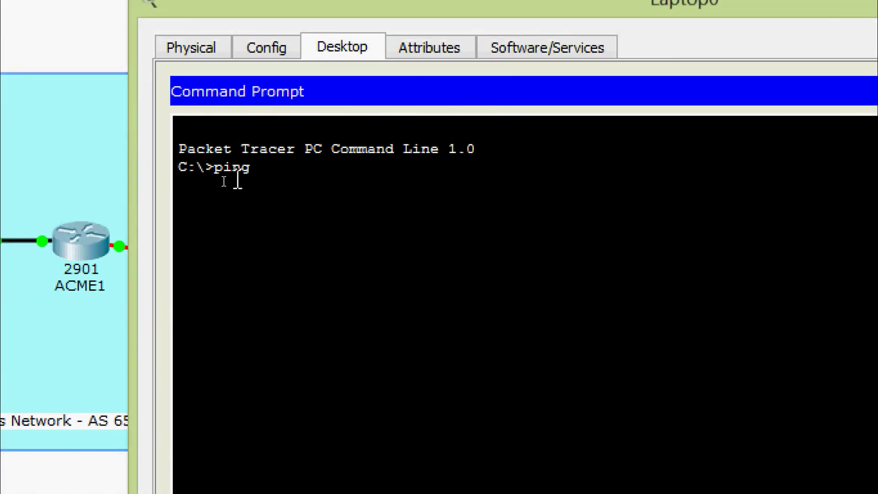
right_click(274, 167)
left_click(309, 212)
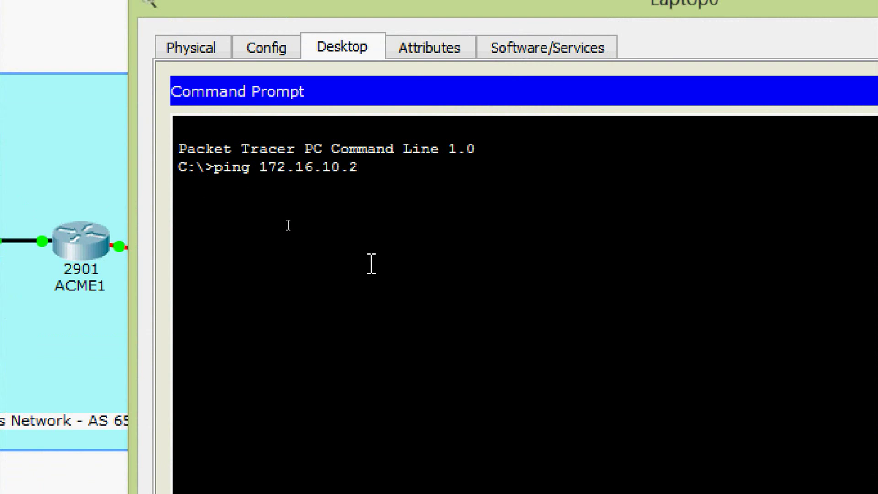
key("Return")
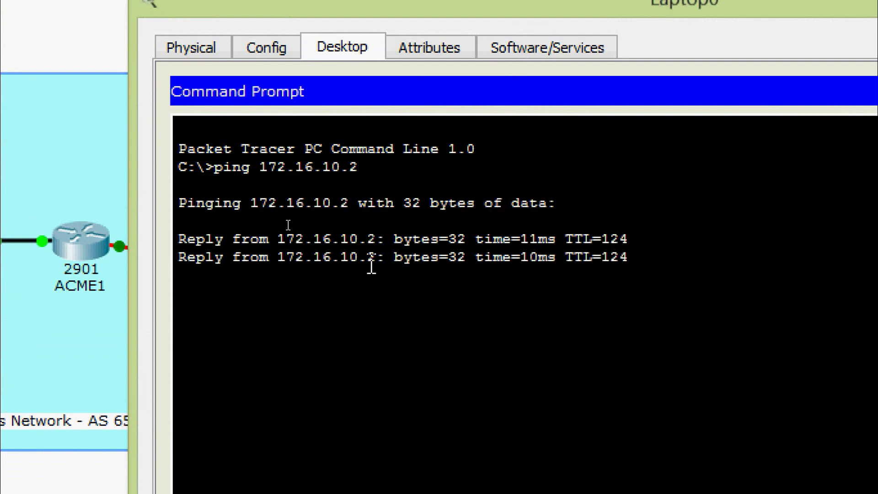